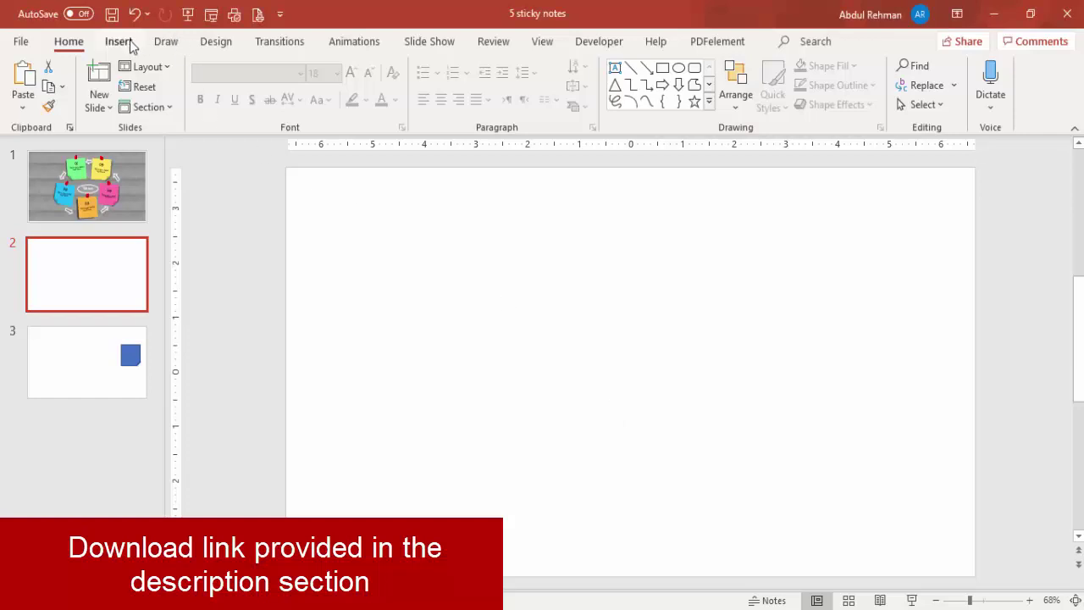
- Draw a Rectangle: Folded Corner note on the slide with no outline
left_click(257, 81)
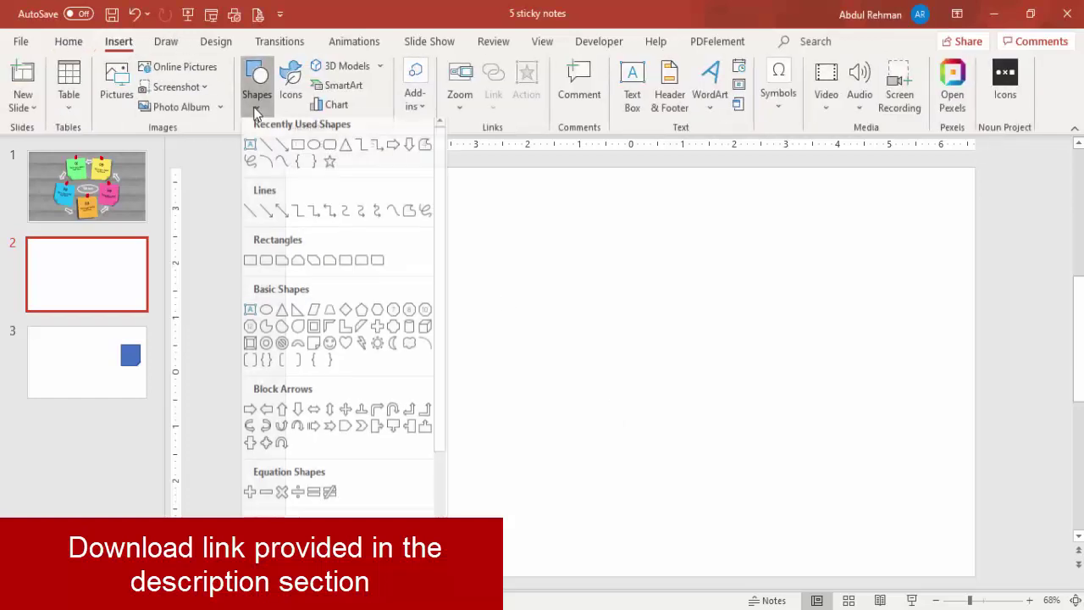
left_click(313, 350)
mouse_move(465, 238)
left_mouse_down()
mouse_move(547, 317)
mouse_move(557, 365)
mouse_move(577, 375)
left_mouse_up()
left_click(440, 85)
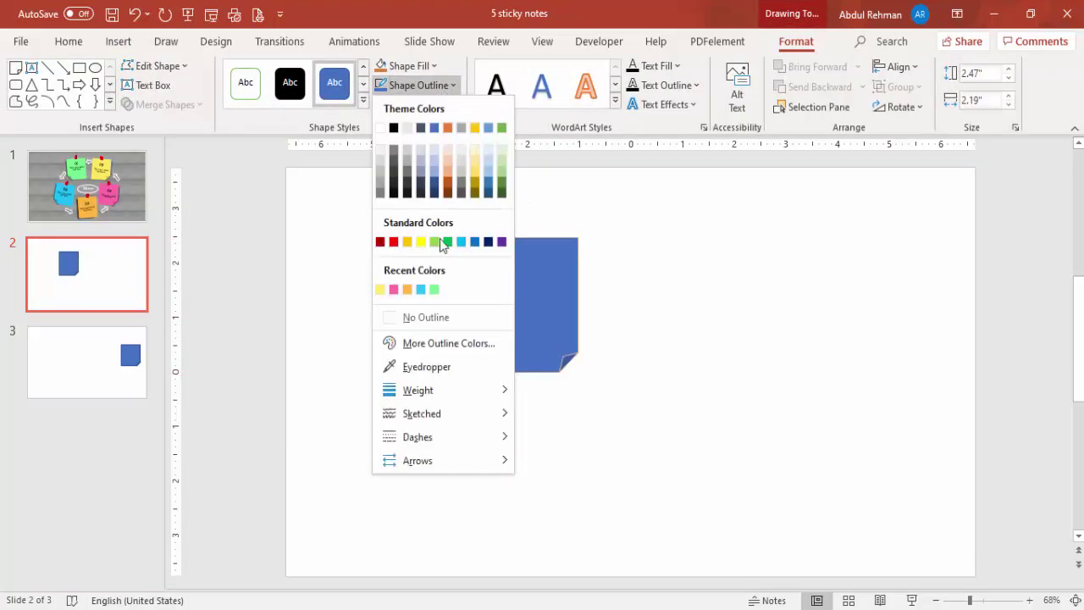
left_click(453, 317)
- Fill the note light green, flip it horizontally, and shift it left and down
left_click(429, 68)
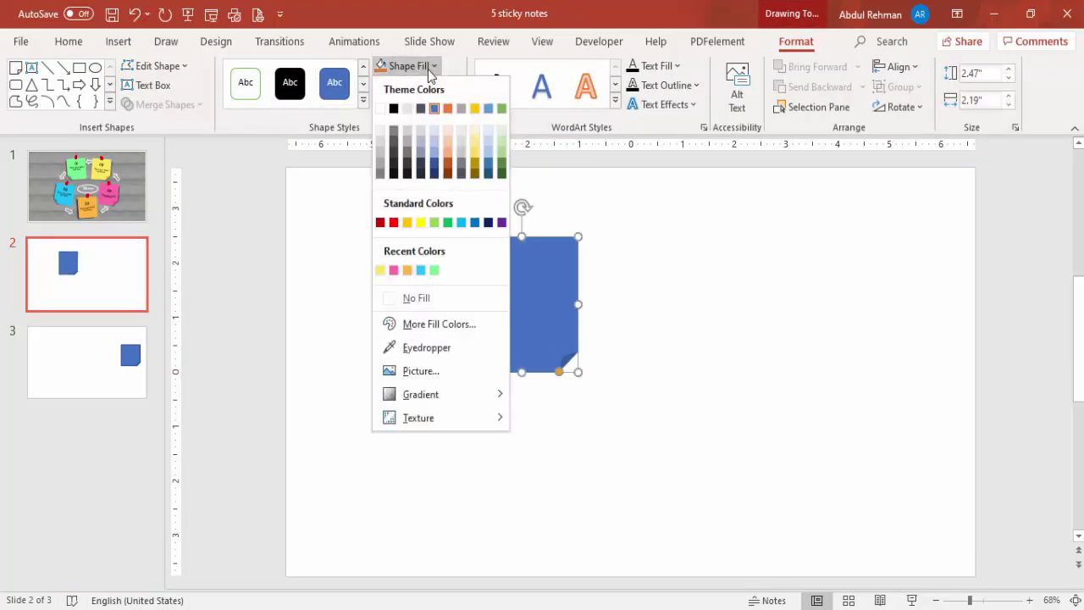
left_click(434, 272)
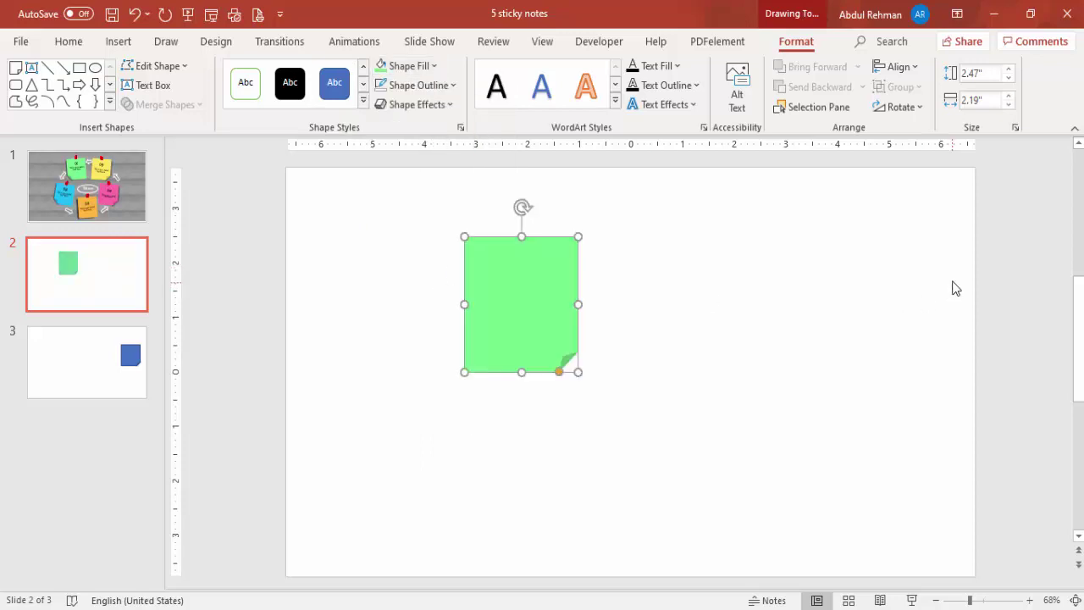
left_click(914, 110)
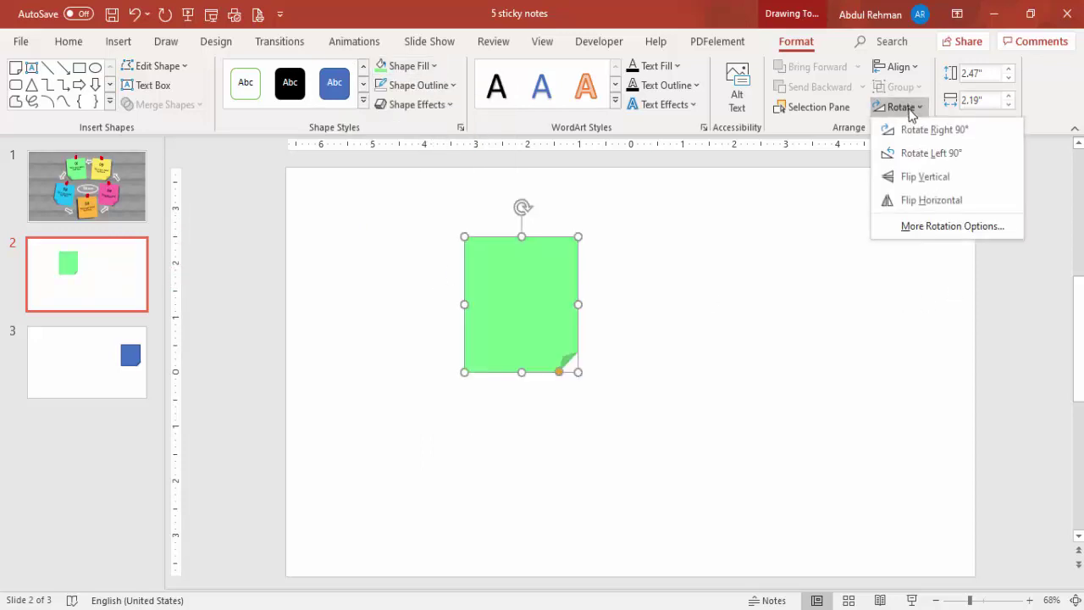
left_click(929, 200)
left_click_drag(542, 292, 521, 304)
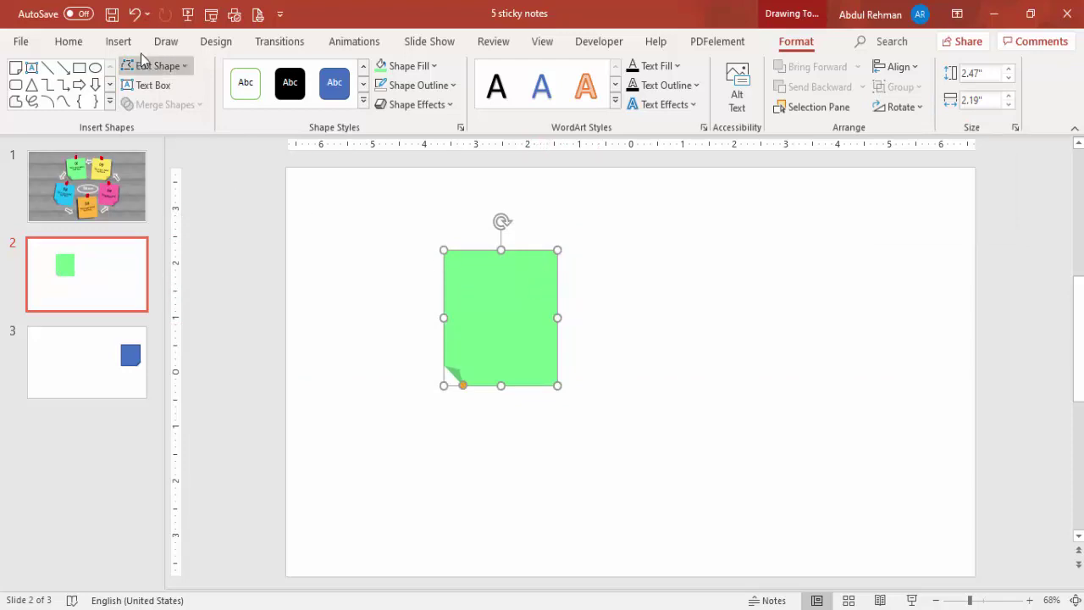
left_click(119, 40)
left_click(260, 113)
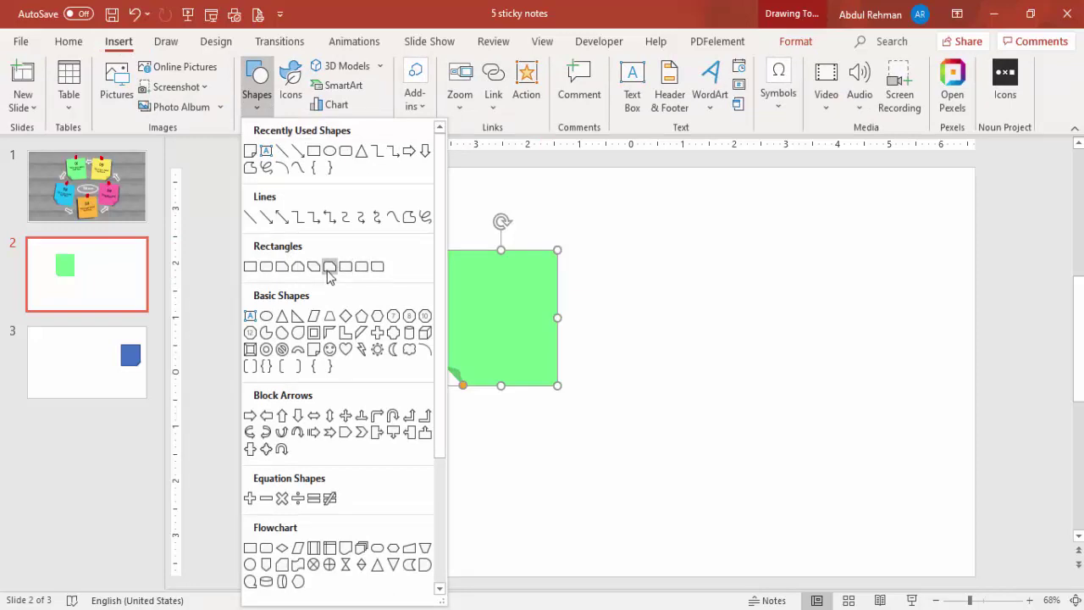
- Draw a snipped-rounded rectangle, square its corner, and flip it horizontally and vertically
left_click(330, 267)
mouse_move(609, 292)
left_mouse_down()
mouse_move(695, 371)
mouse_move(711, 408)
left_mouse_up()
left_click_drag(627, 294, 611, 293)
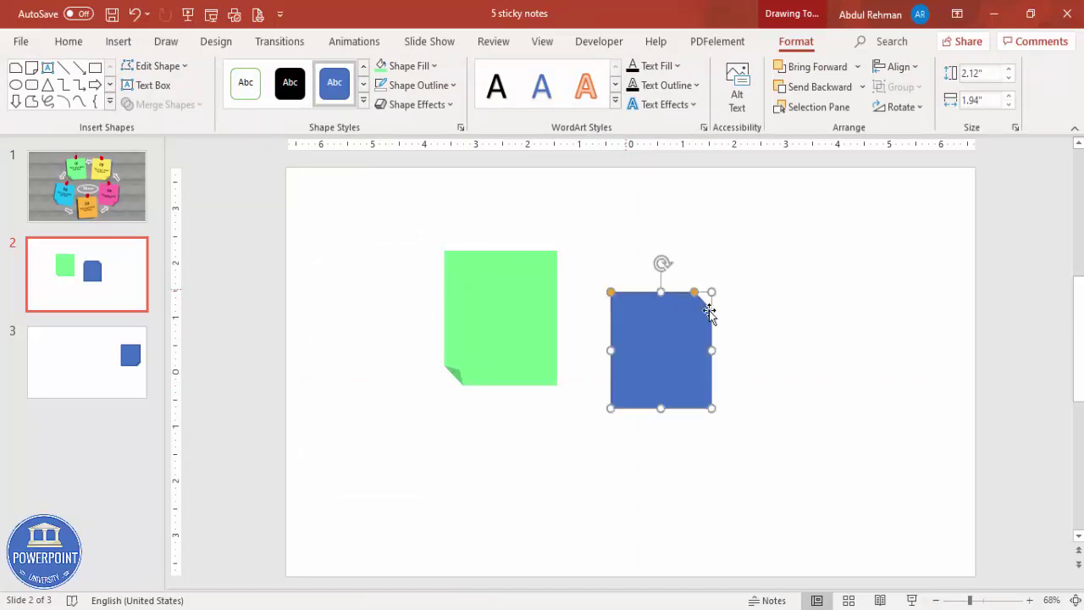
left_click(901, 108)
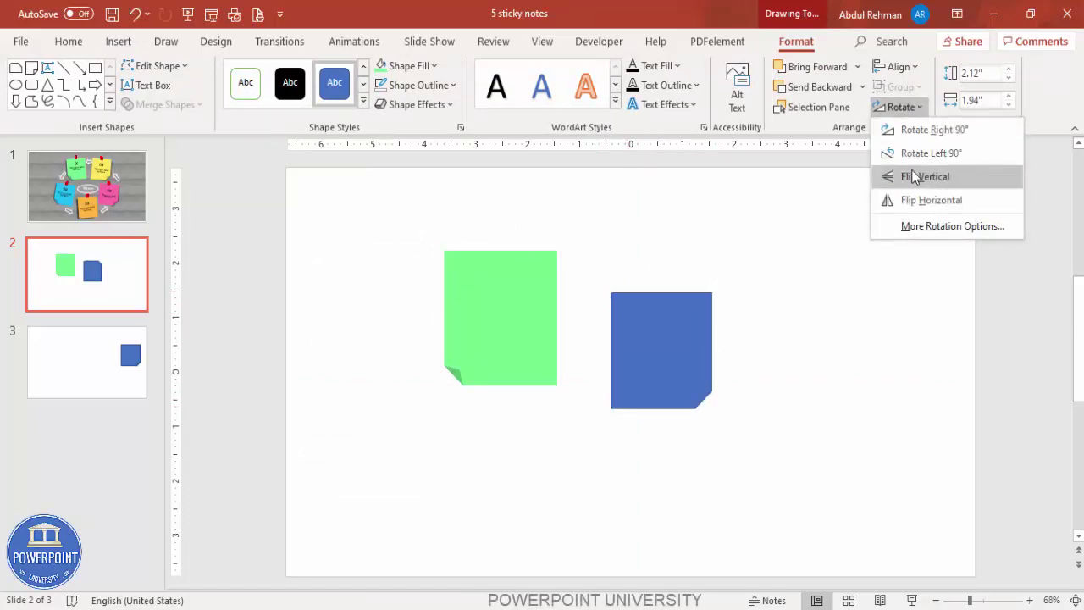
left_click(920, 200)
left_click(909, 110)
left_click(924, 178)
- Remove the shape's outline and give it a partly transparent black fill
left_click(416, 85)
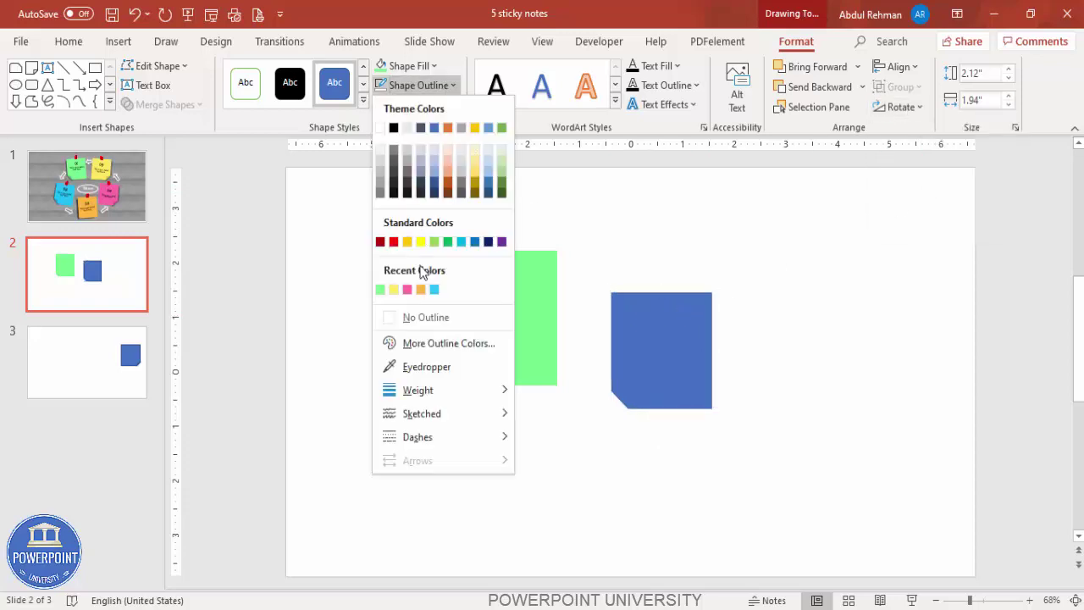
left_click(423, 317)
left_click(400, 66)
left_click(396, 108)
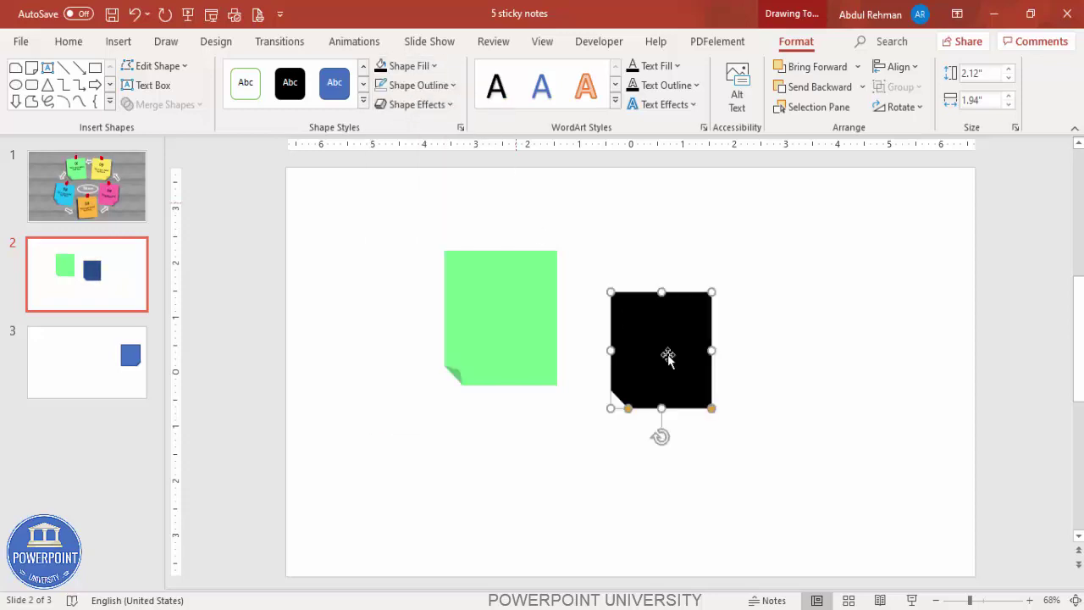
right_click(673, 349)
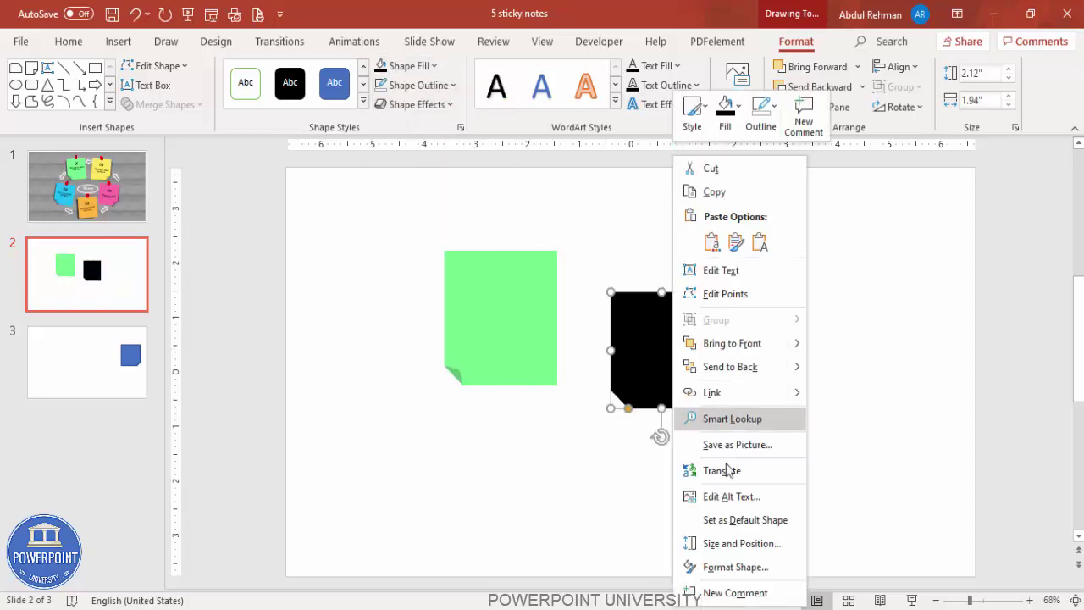
left_click(773, 567)
left_click_drag(962, 423, 976, 421)
- Set the shape's Soft Edges size to 6 pt
left_click(915, 212)
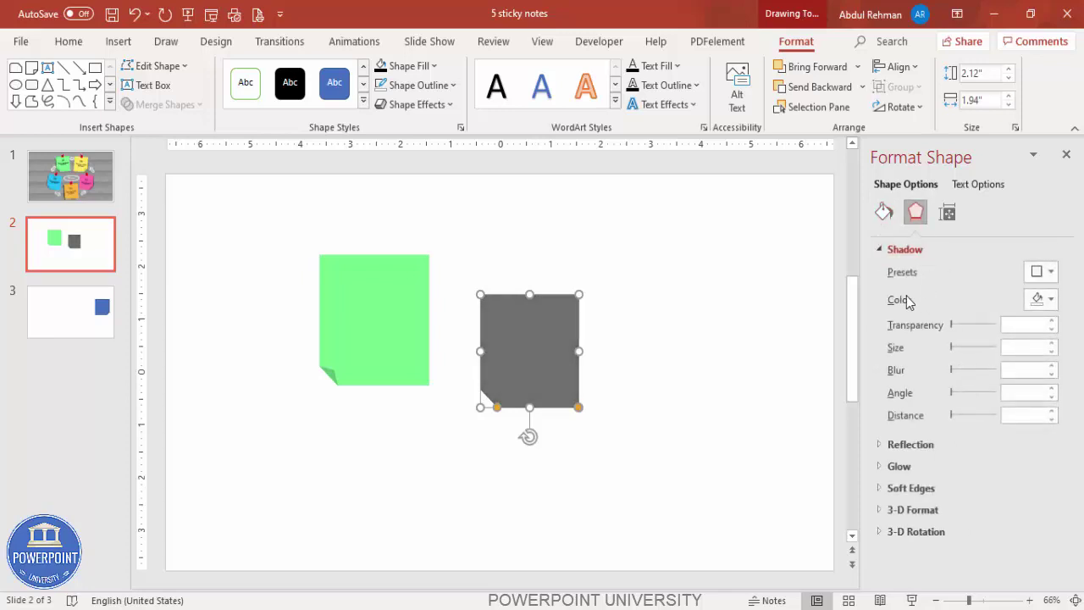
left_click(883, 249)
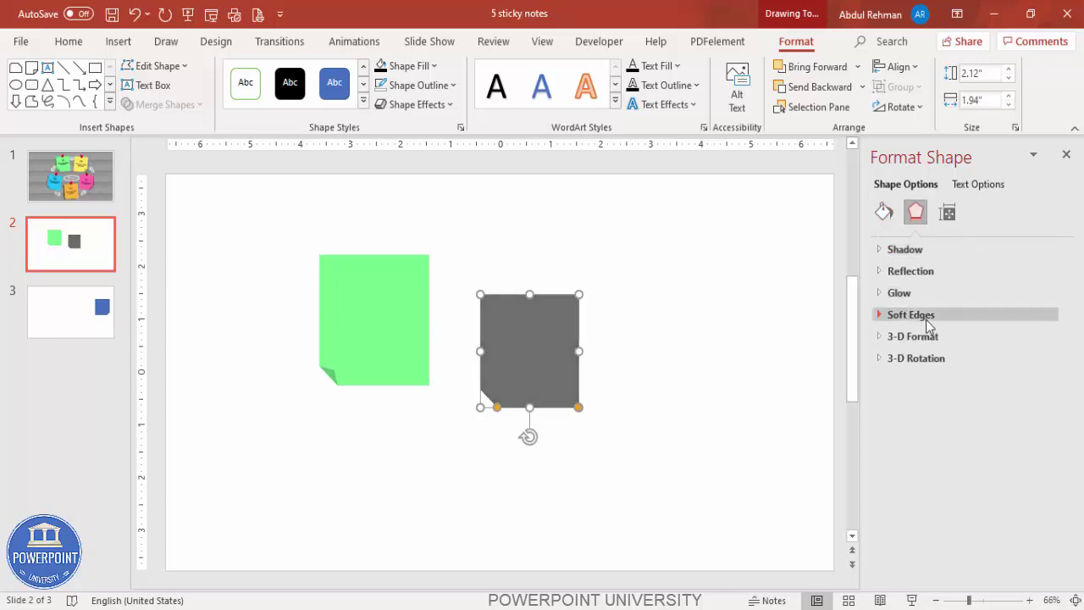
left_click(906, 315)
left_click(1050, 362)
left_click(1050, 362)
left_click(1050, 361)
left_click(1051, 362)
left_click(1050, 362)
left_click(1050, 361)
- Move the grey shape onto the green note and send it to back
left_click_drag(535, 363, 364, 345)
left_click_drag(360, 394, 359, 391)
left_click(862, 87)
left_click(815, 131)
left_click(432, 308)
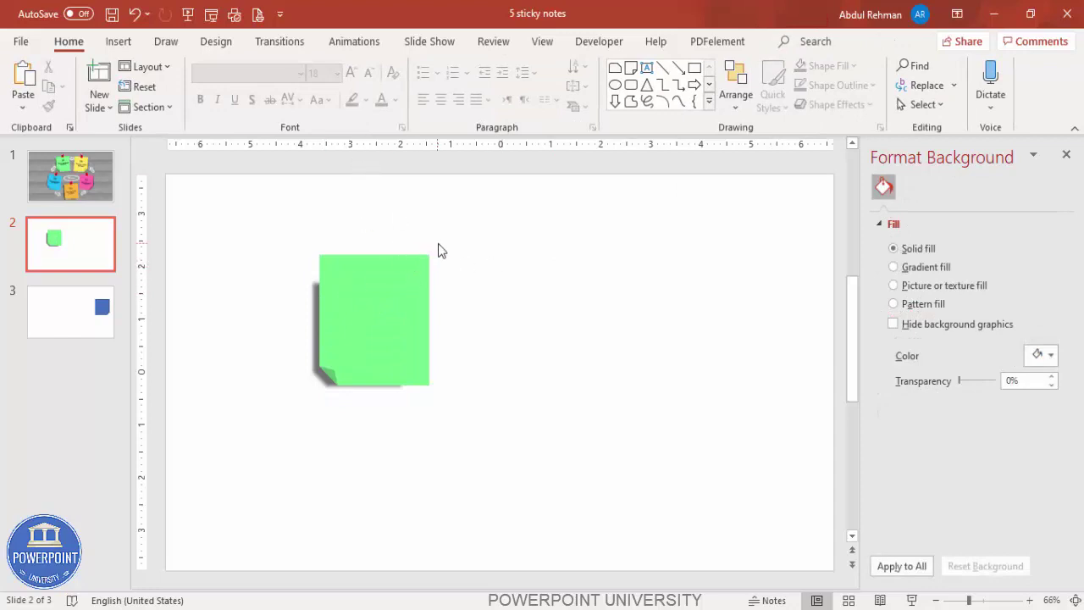
- Draw a small oval circle above-right of the note with no outline
left_click(119, 42)
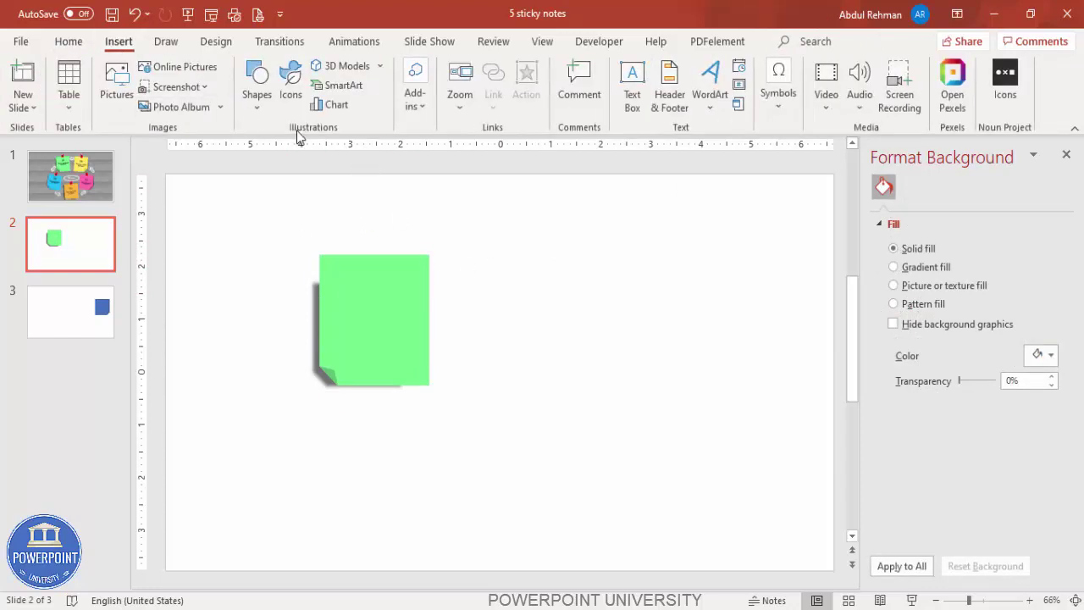
left_click(259, 102)
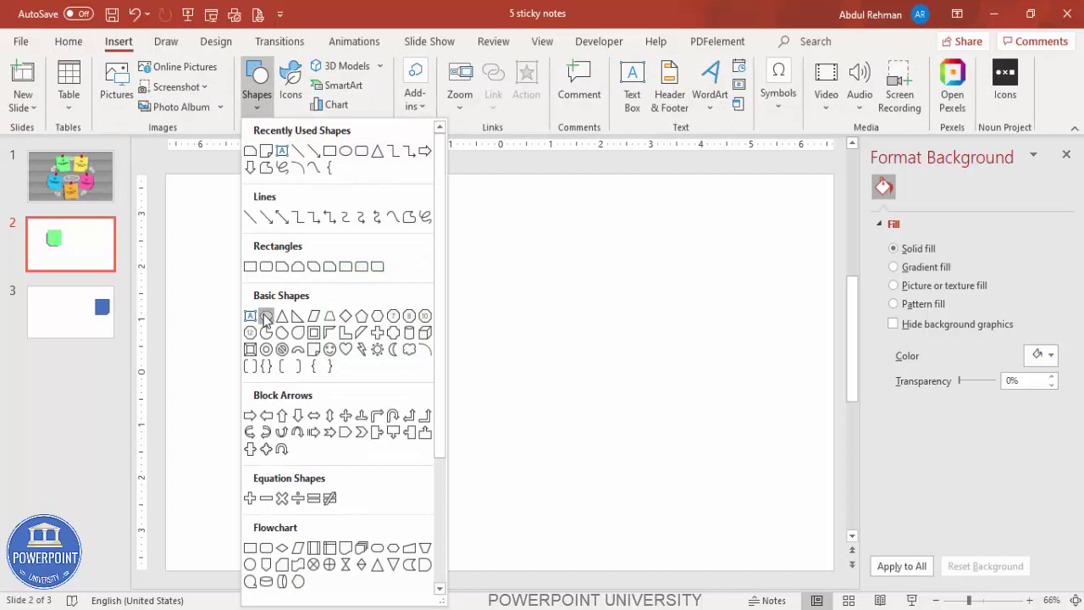
left_click(265, 317)
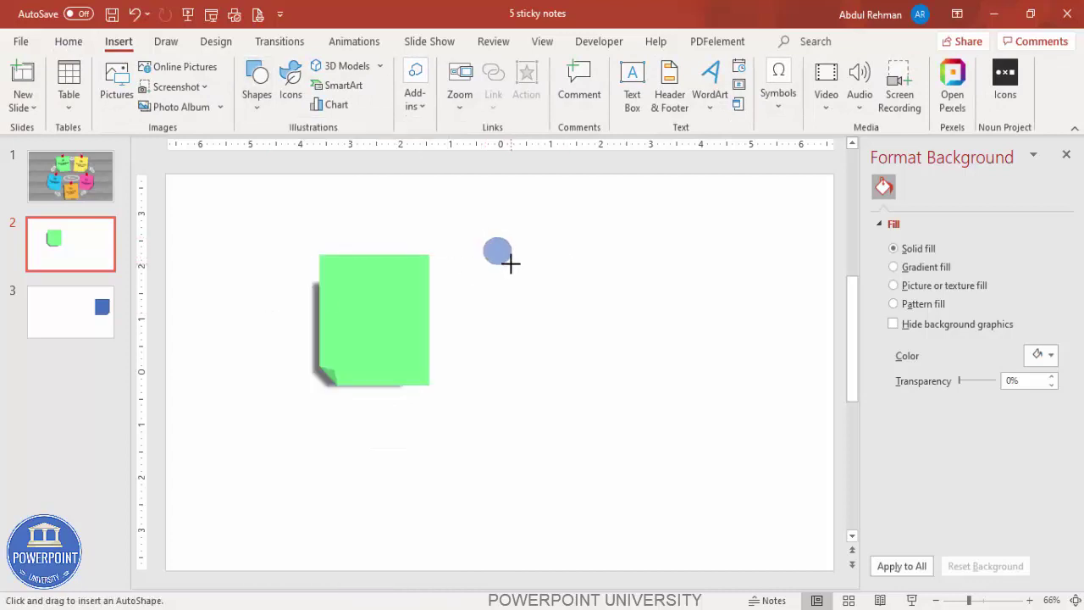
left_click_drag(510, 263, 516, 270)
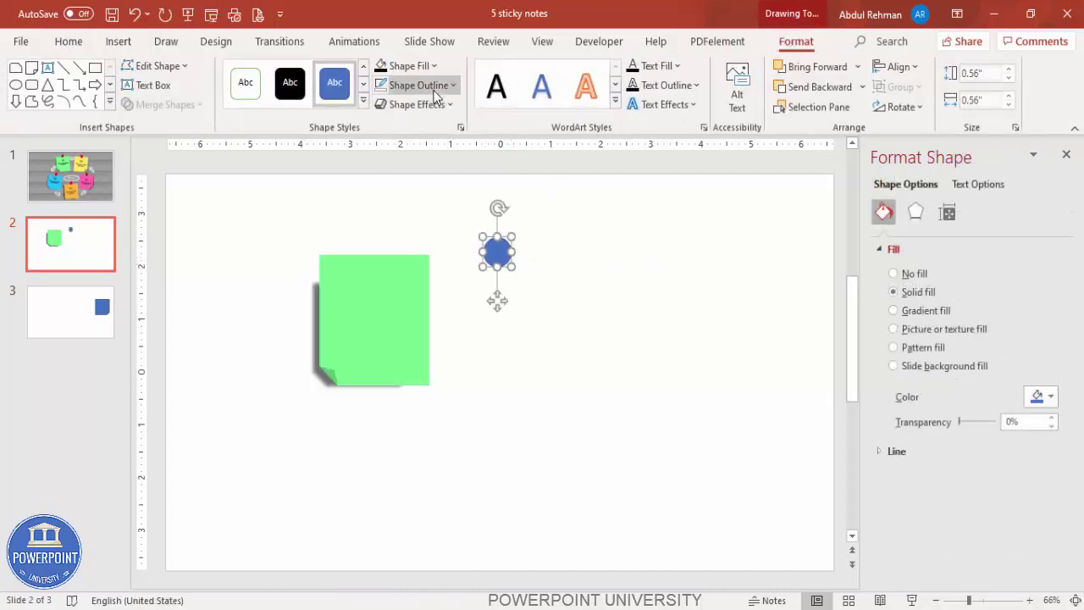
left_click(419, 85)
left_click(441, 316)
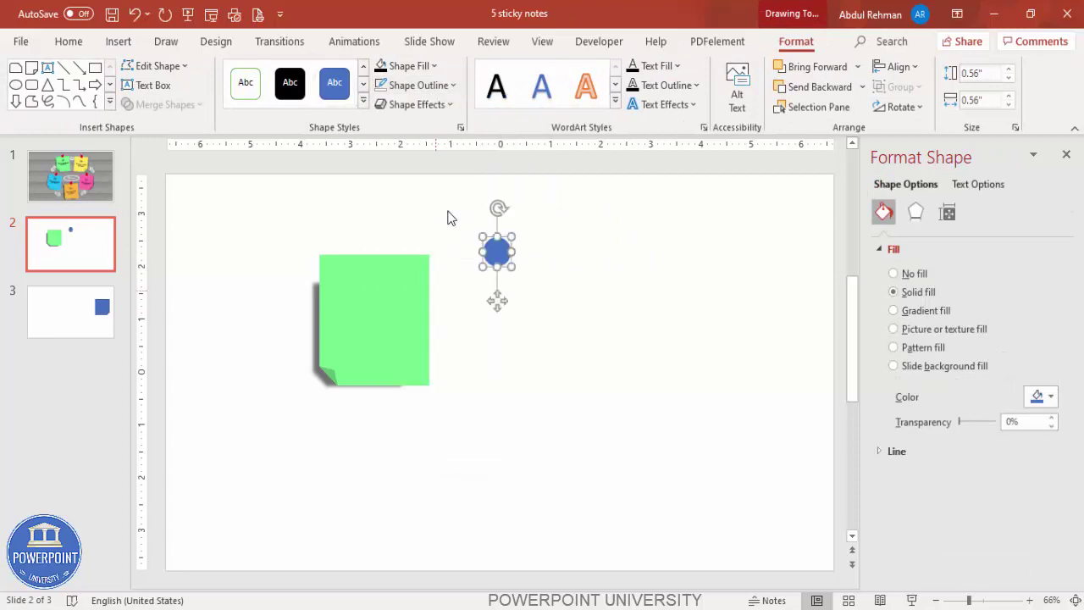
- Fill the circle dark red and apply the Inside: Center inner shadow preset
left_click(408, 66)
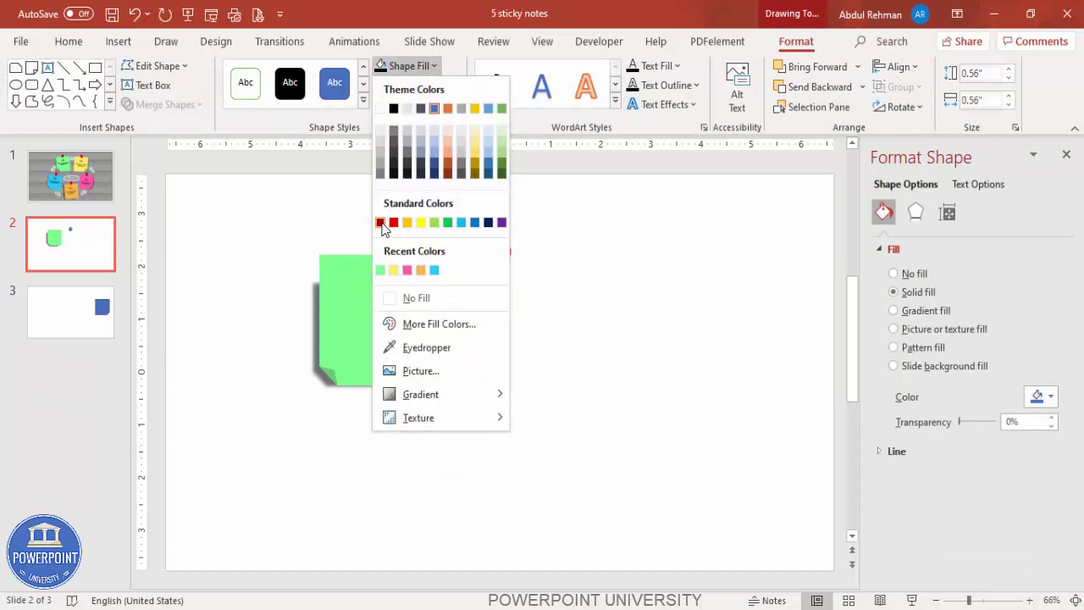
left_click(381, 223)
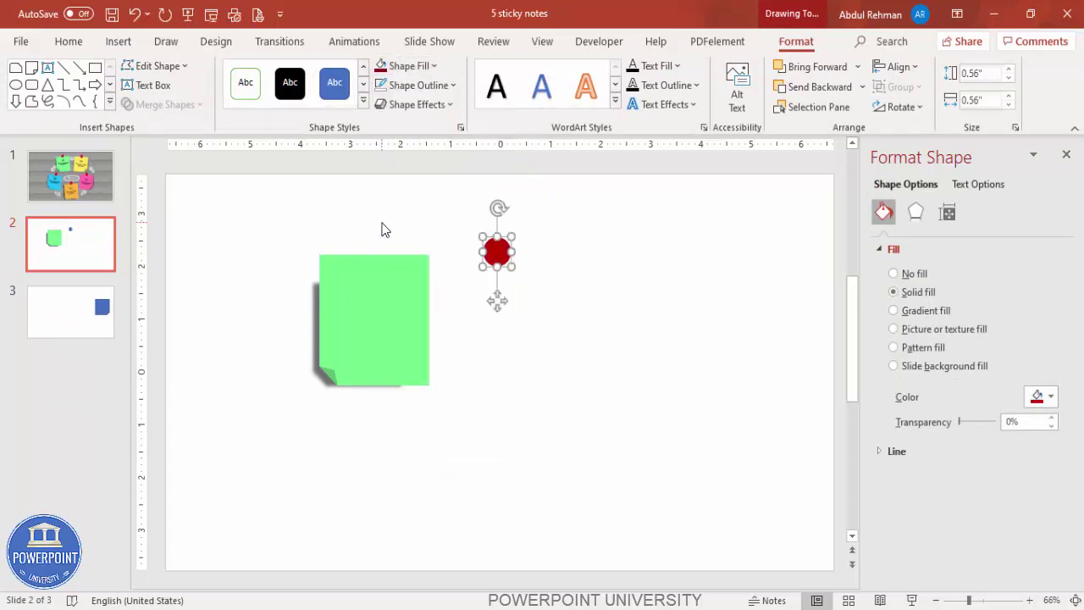
left_click(915, 213)
left_click(908, 249)
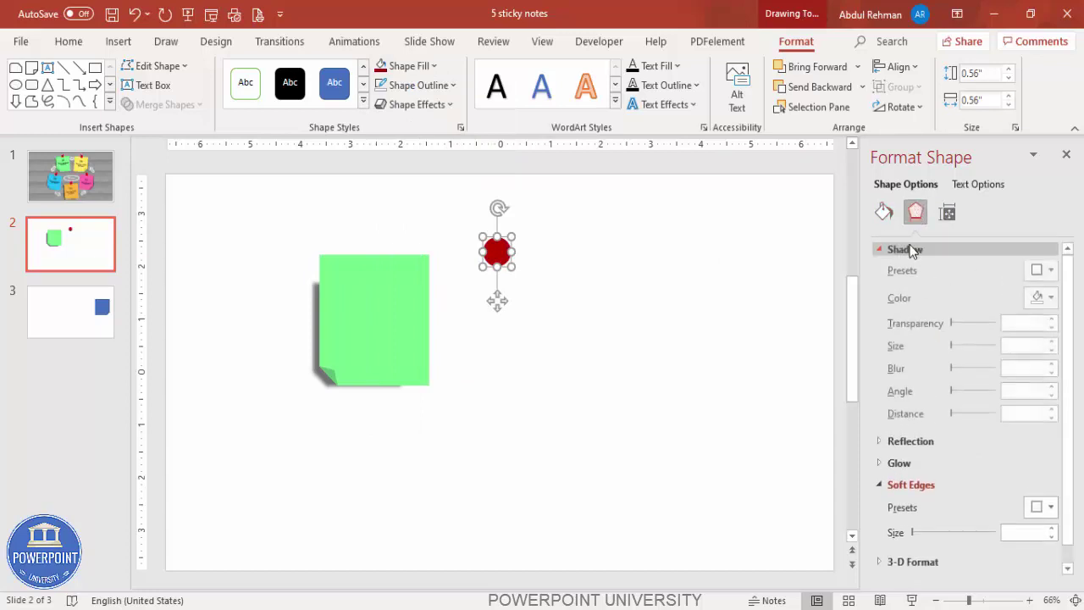
left_click(1042, 272)
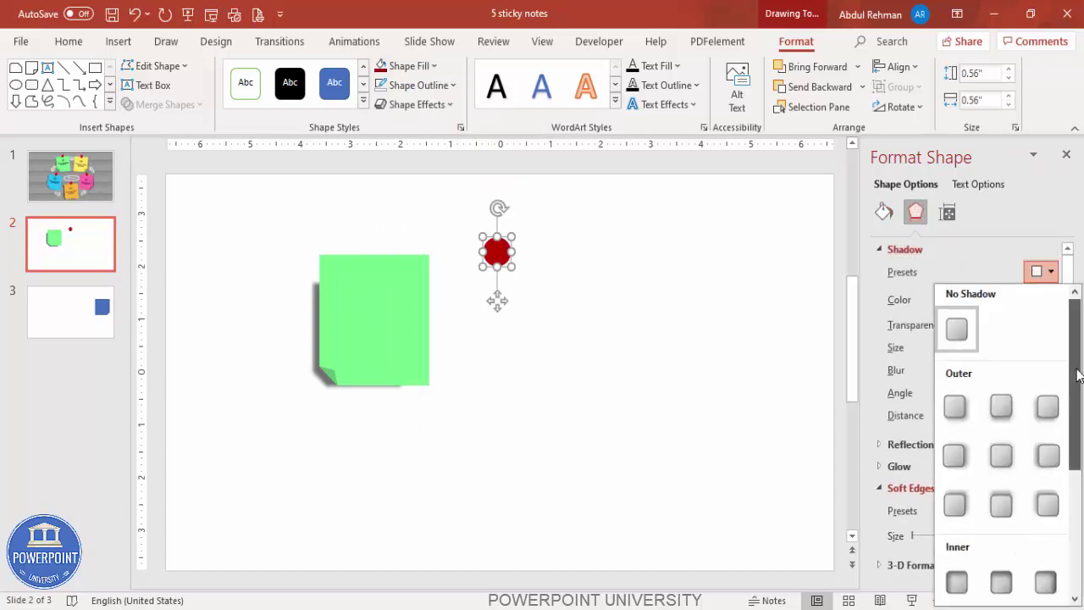
scroll(1079, 376, "down", 3)
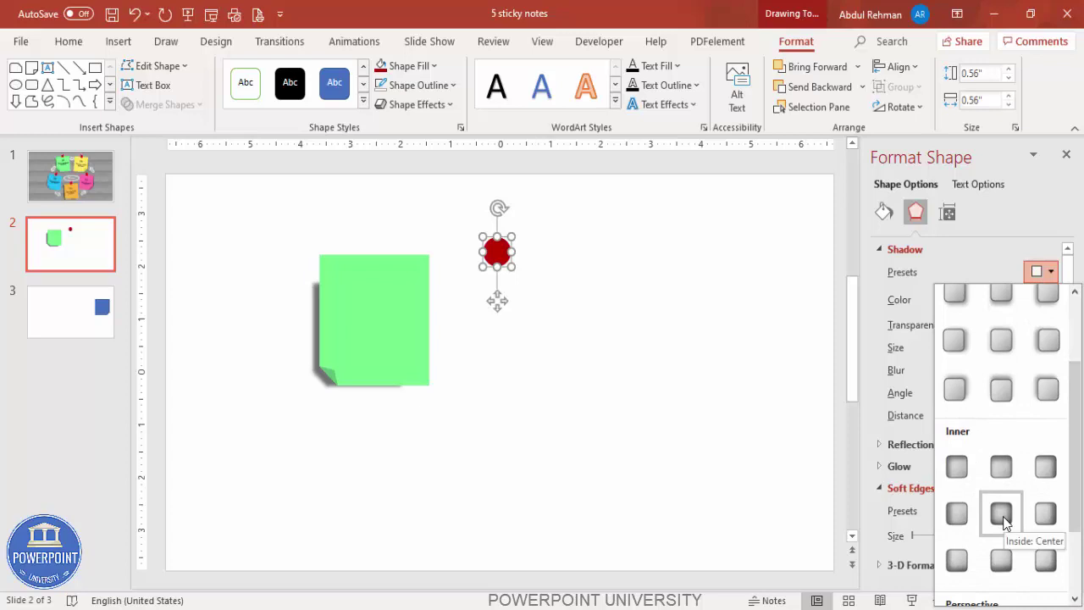
left_click(1005, 521)
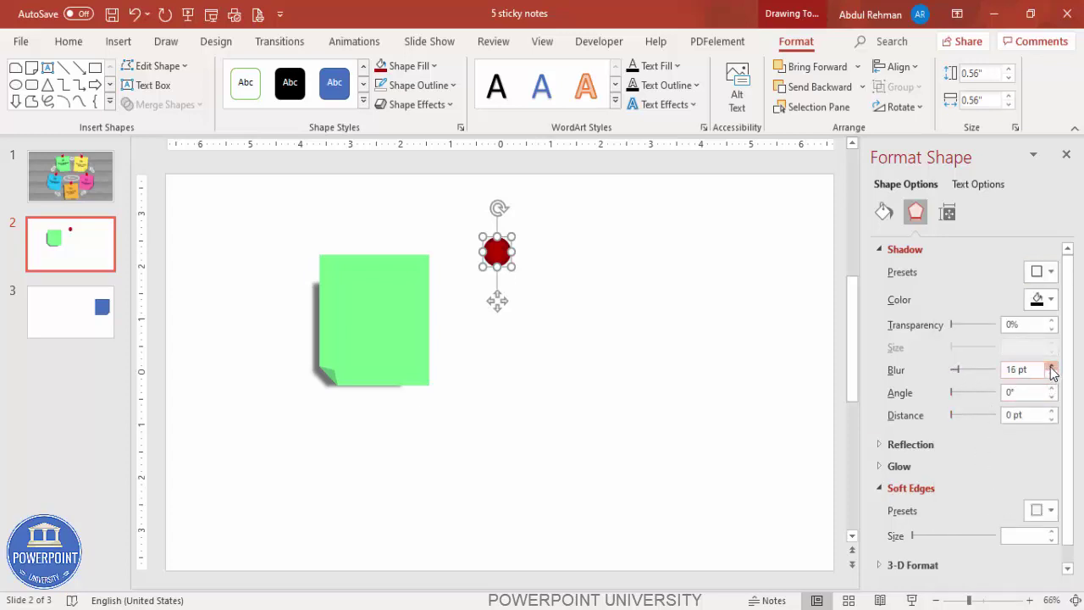
left_click(565, 257)
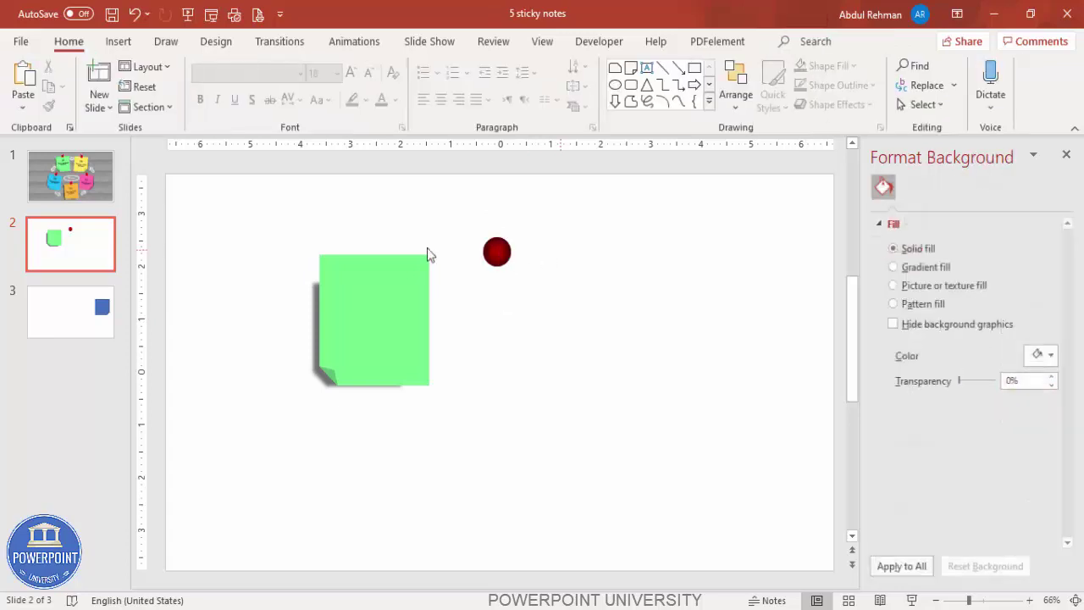
left_click(119, 42)
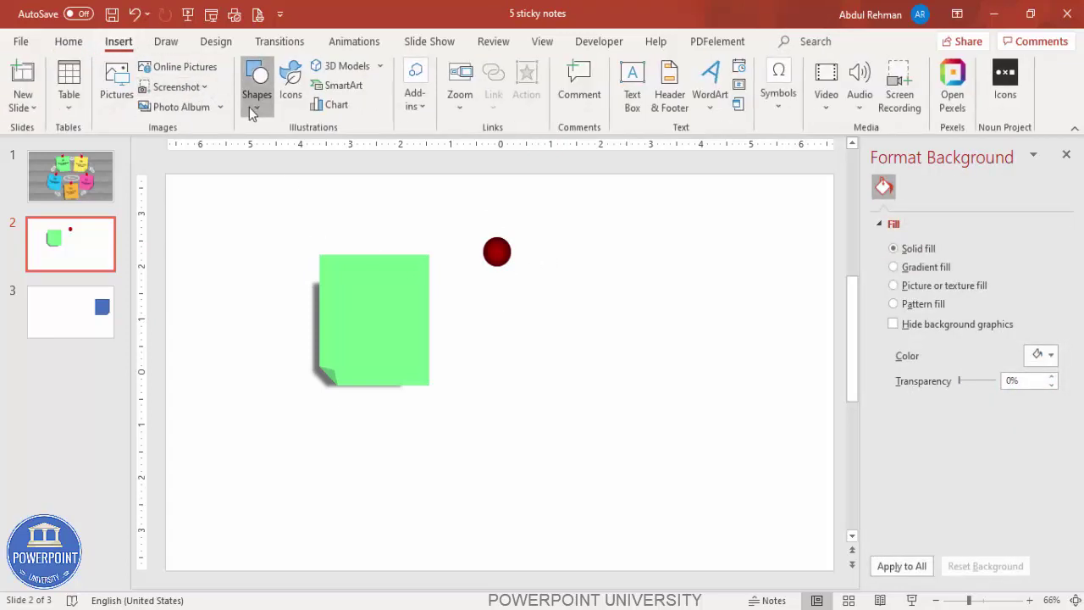
- Draw a small isosceles triangle below the red pin and fill it dark grey
left_click(251, 105)
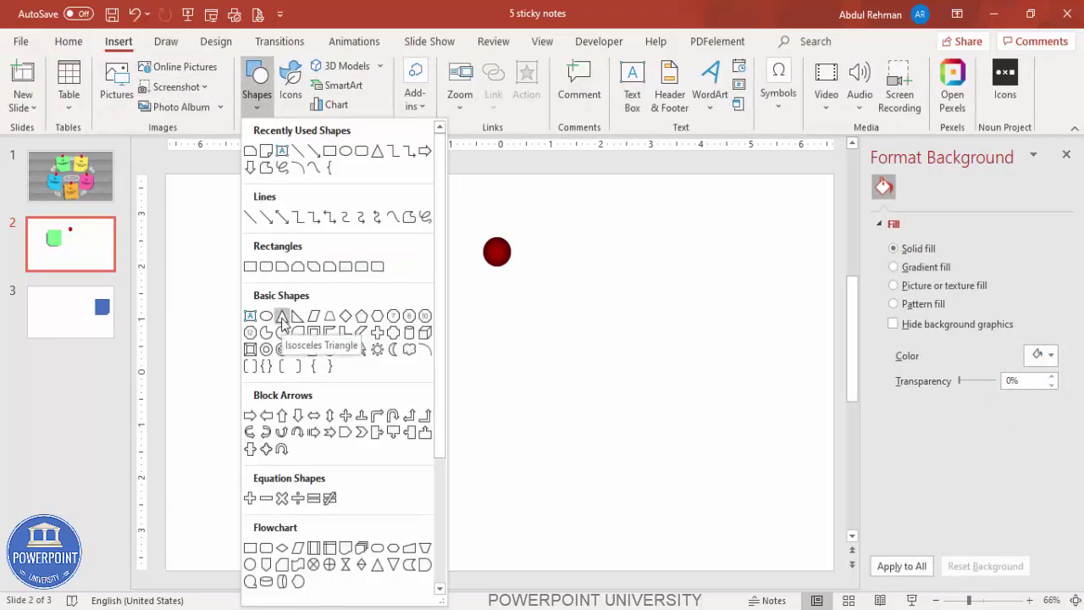
left_click(282, 318)
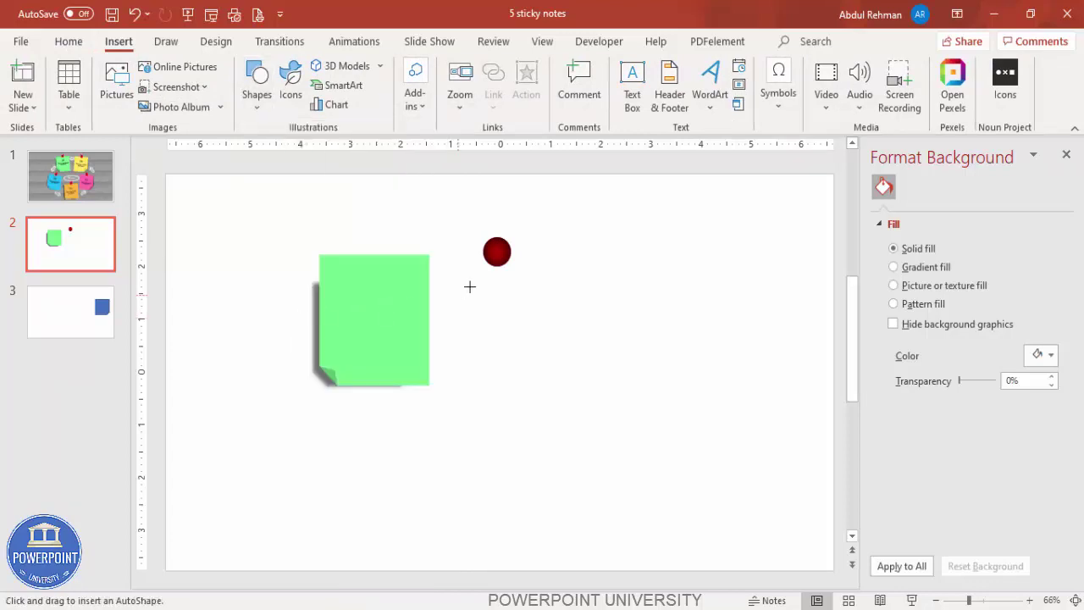
left_click_drag(499, 307, 494, 310)
left_click(419, 85)
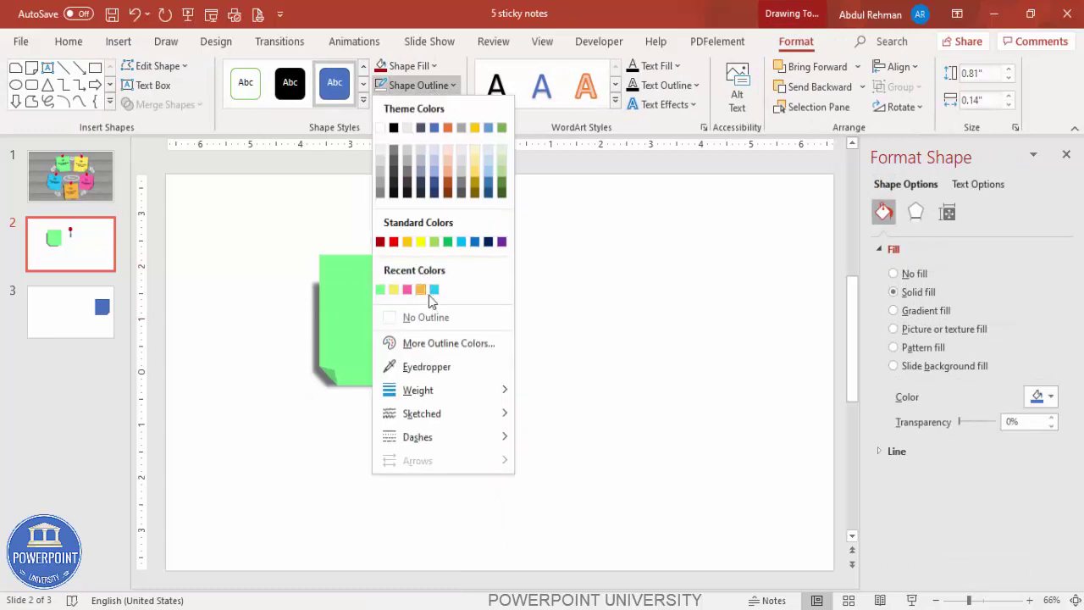
left_click(429, 294)
left_click(407, 66)
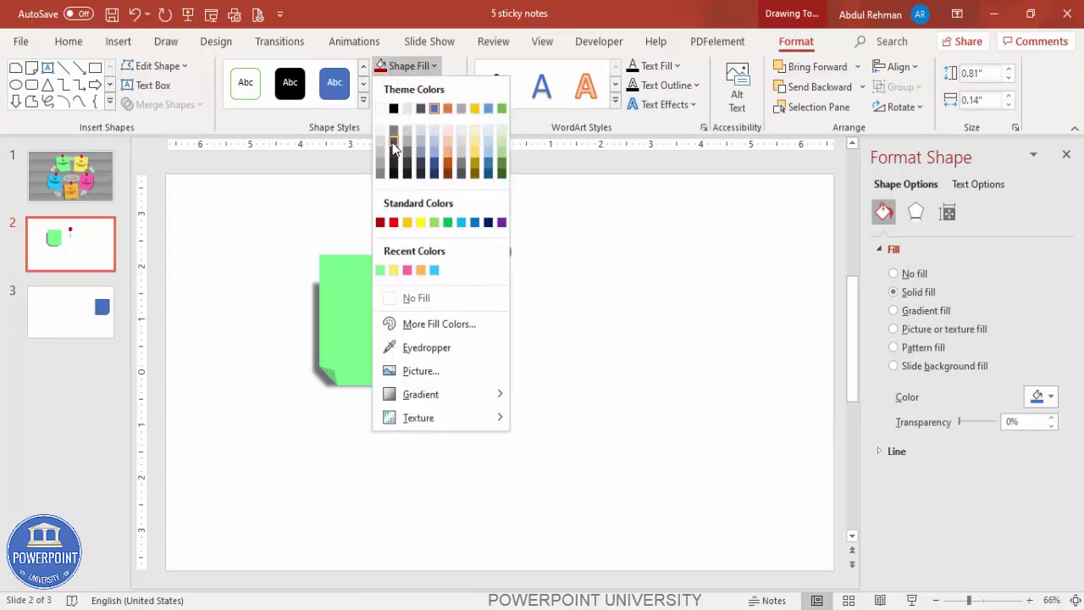
left_click(394, 145)
- Flip the triangle vertically, tuck it under the red circle, and send it backward
left_click(901, 107)
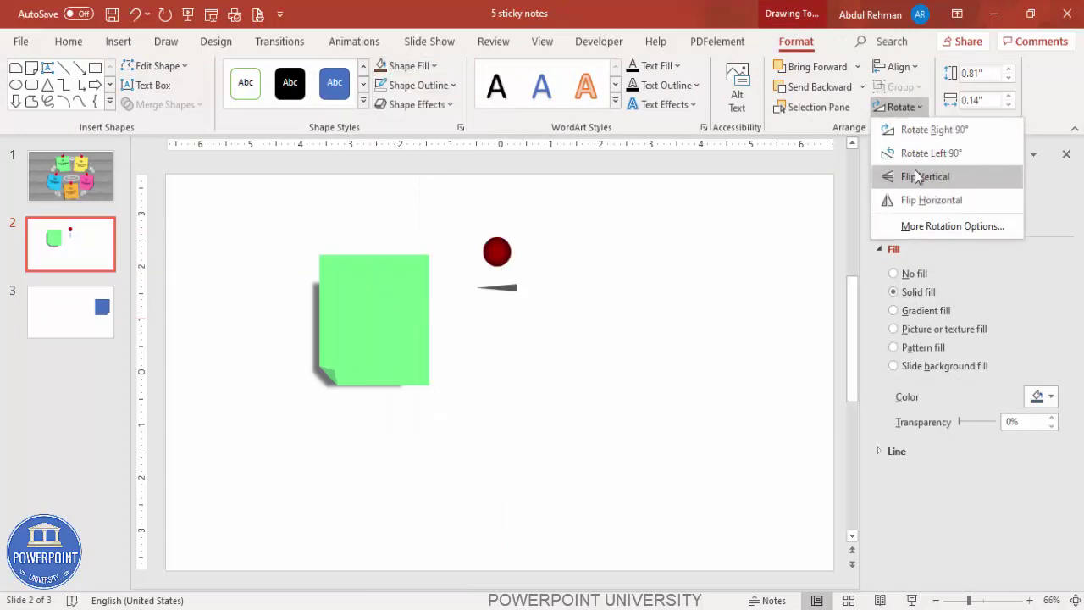
left_click(915, 179)
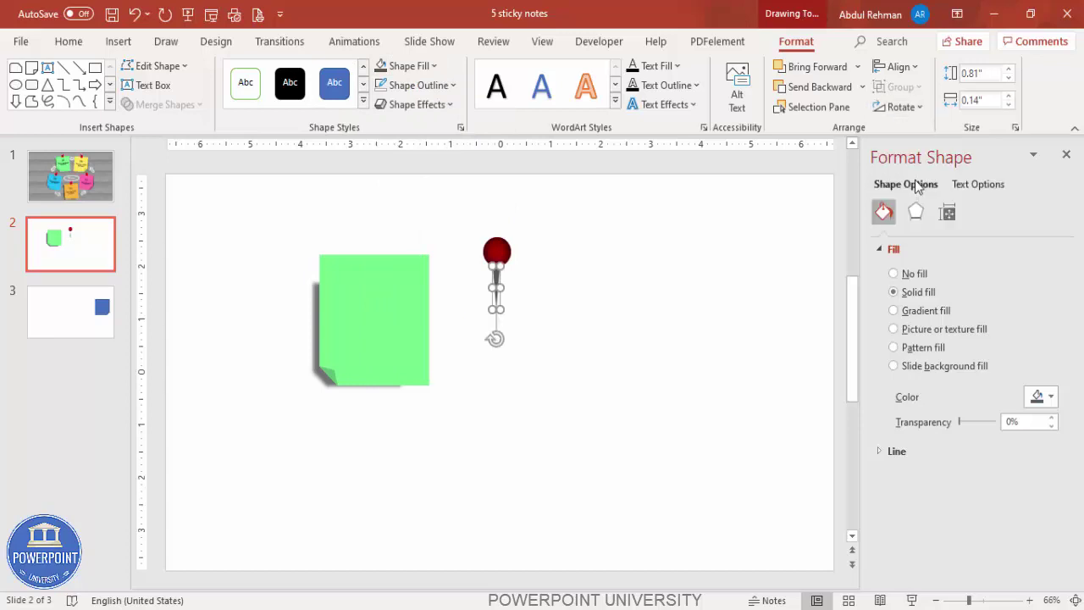
left_click_drag(492, 273, 493, 258)
left_click(863, 87)
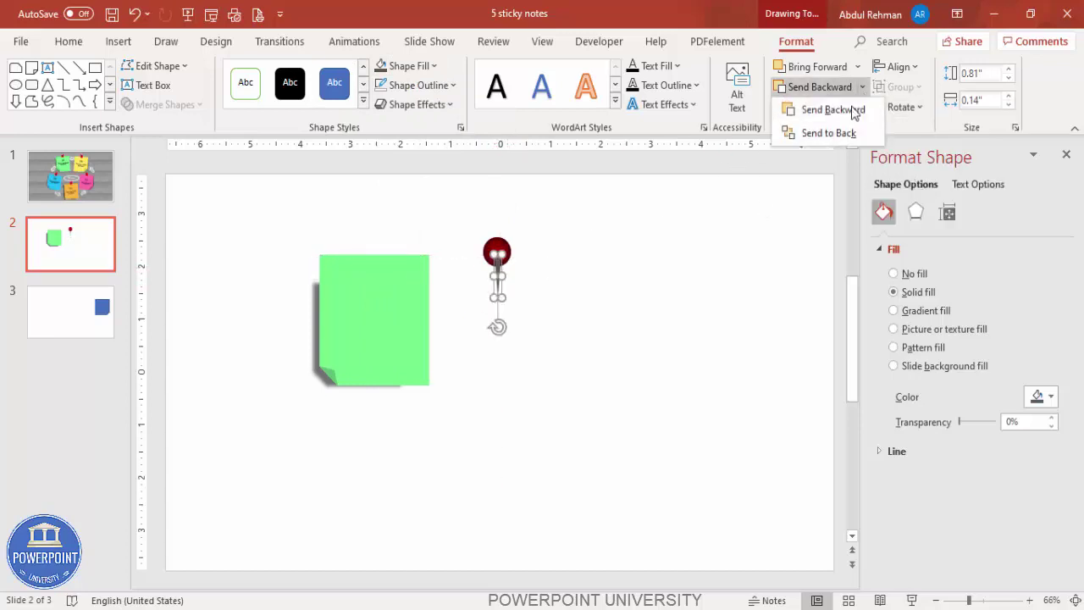
left_click(835, 133)
- Group the circle and tip into one pin and place it atop the green note
left_click(568, 230)
left_click_drag(460, 218, 568, 339)
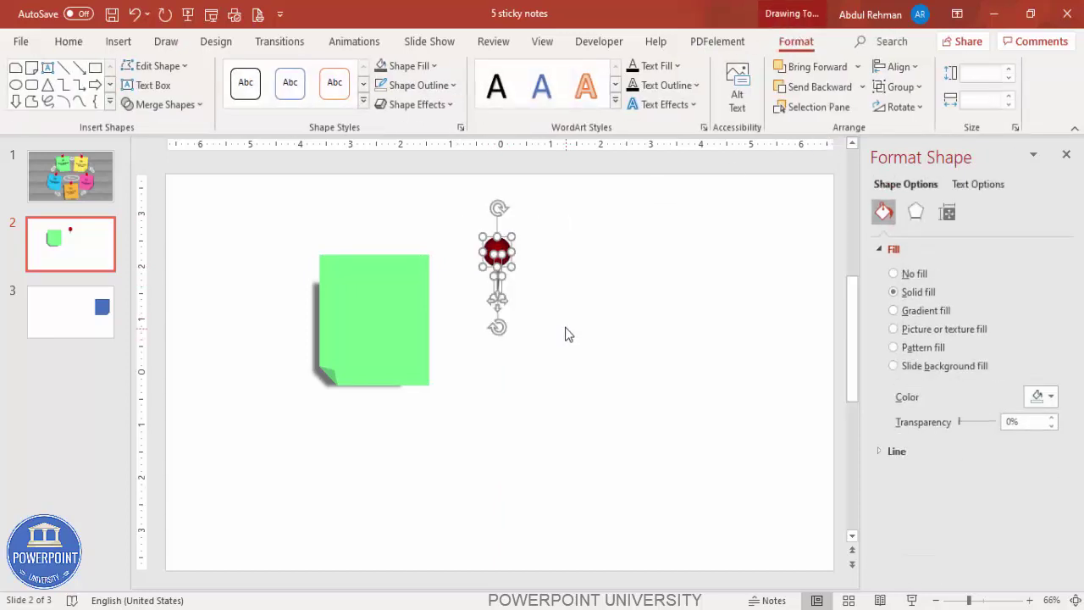
key("ctrl+g")
left_click_drag(498, 250, 376, 244)
left_click(375, 261)
left_click(409, 233)
left_click(375, 240)
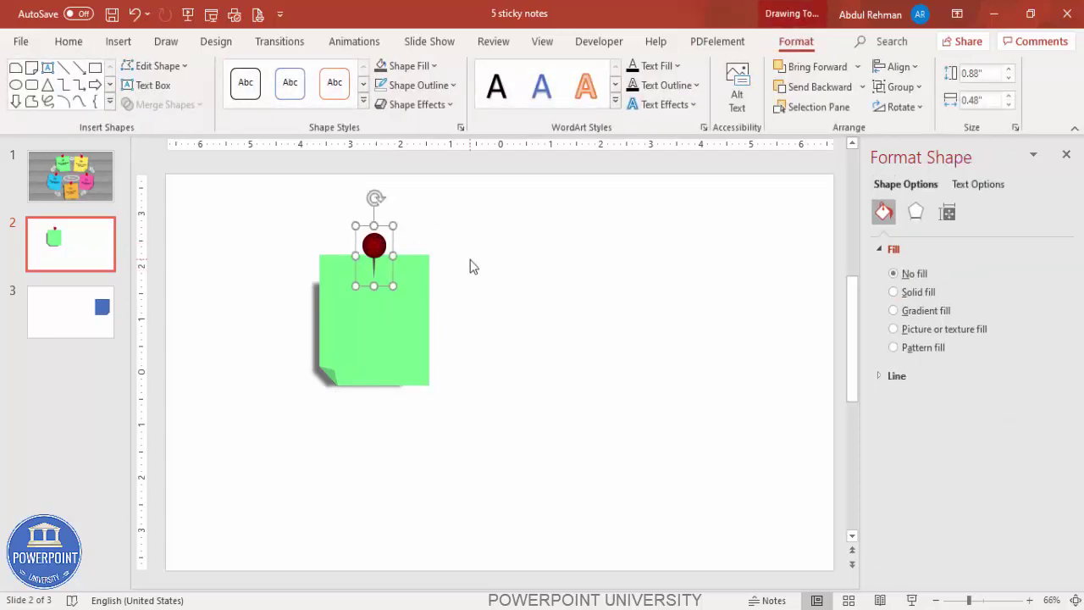
left_click(473, 266)
left_click(118, 41)
left_click(631, 89)
- Add a centred '01' text box in Hand Of Sean font, enlarged, high on the note
left_click_drag(339, 290, 417, 336)
type("01")
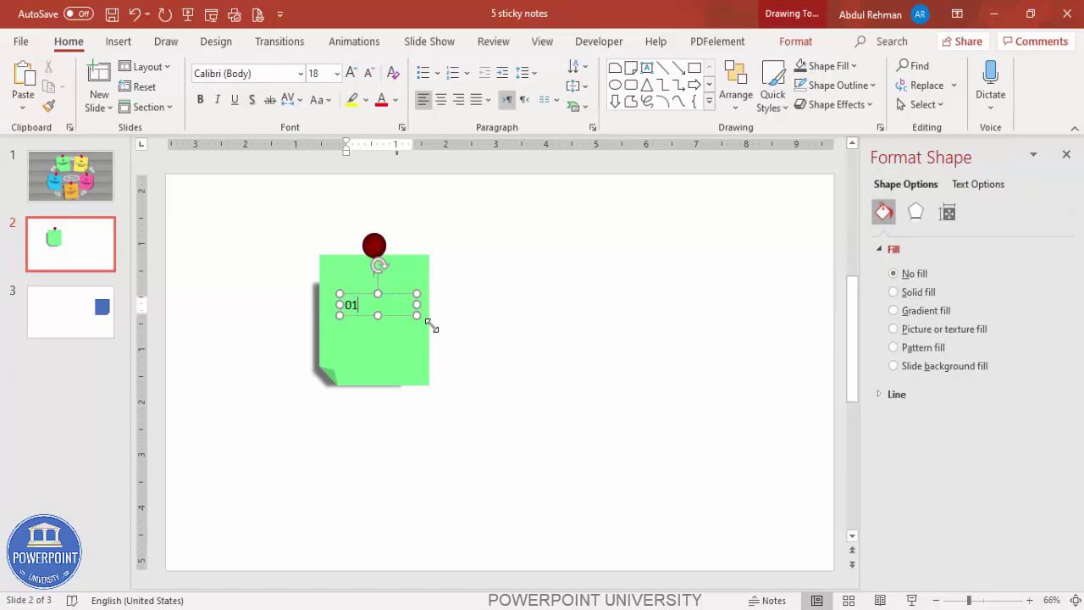
left_click(374, 289)
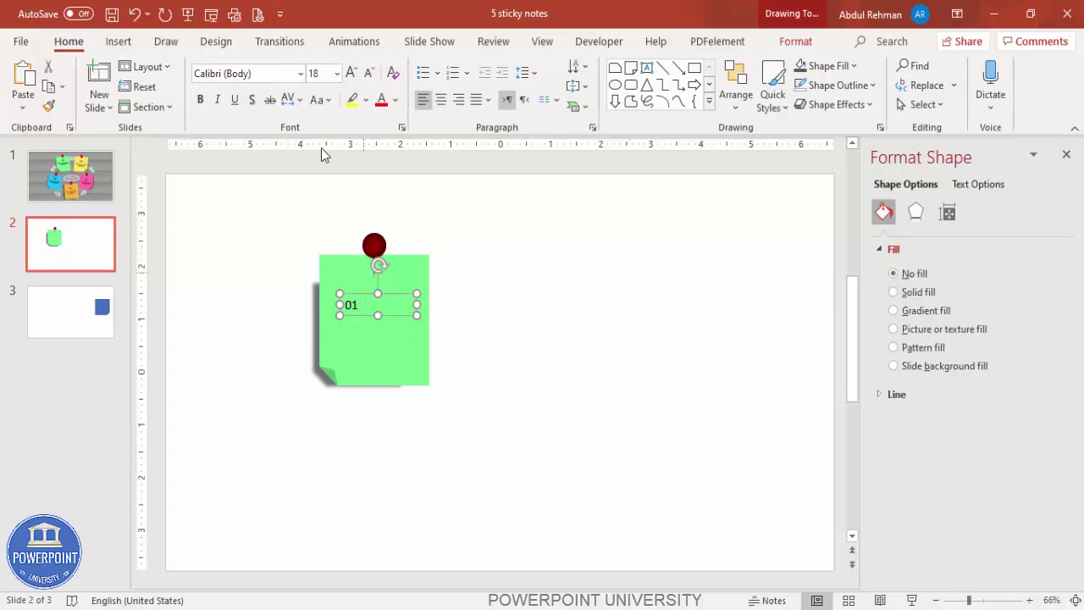
left_click(266, 74)
type("Hand Of Sean")
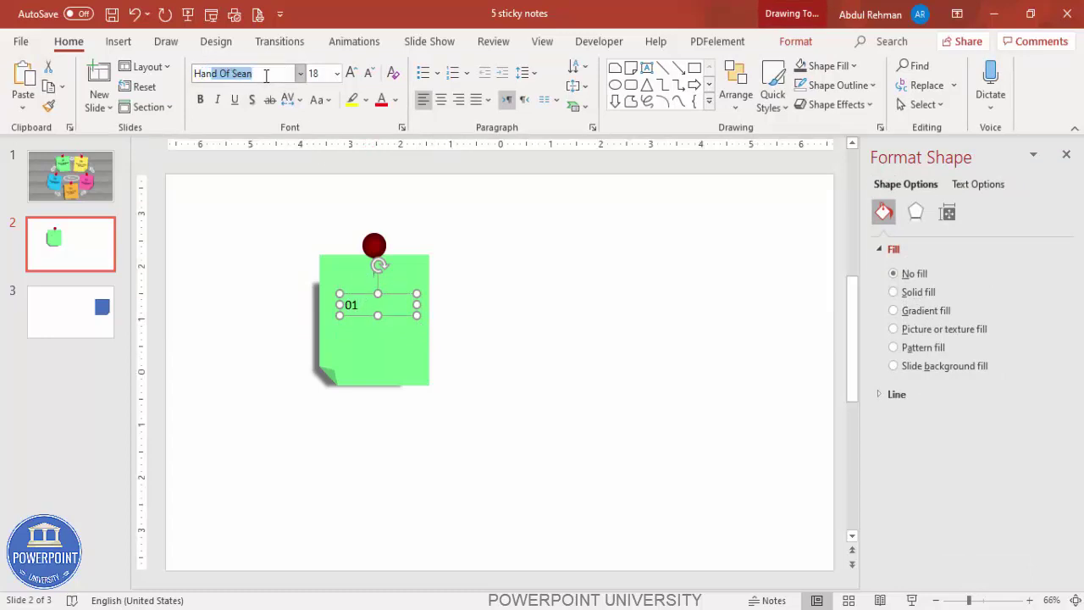
key("Return")
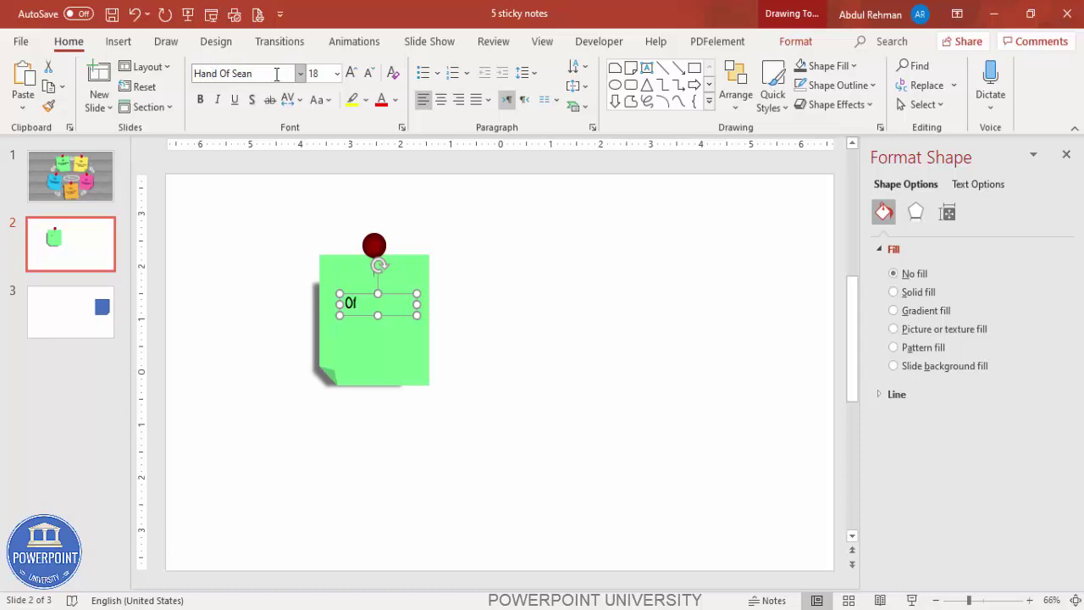
left_click(440, 99)
left_click_drag(399, 302, 397, 289)
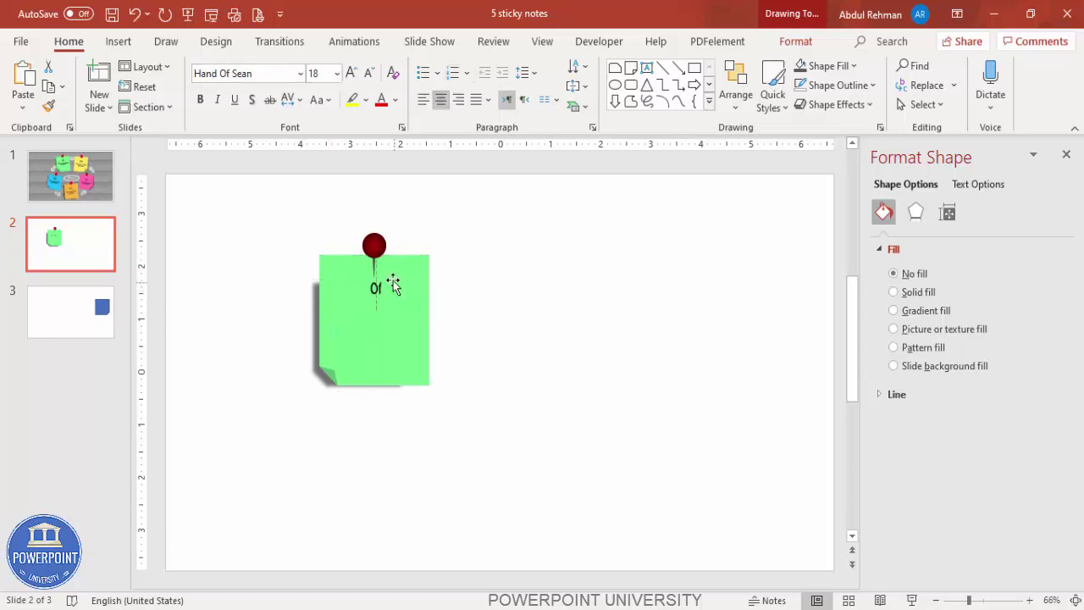
left_click(352, 75)
left_click(351, 74)
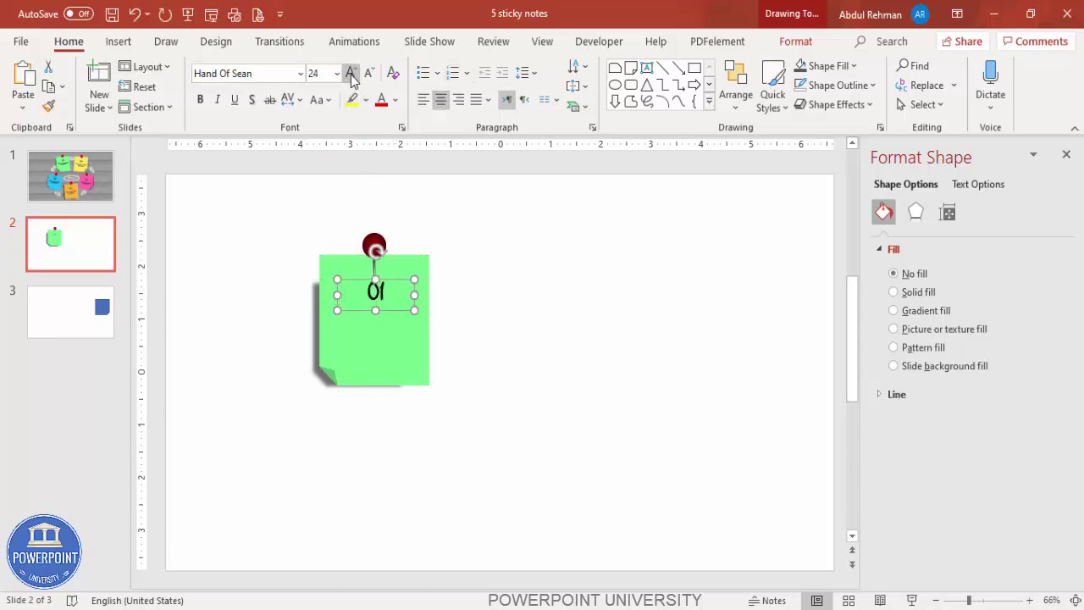
left_click(295, 211)
- Add centred 'Add detail text here' below in Hand Of Sean 16 pt, narrowed to rewrap
left_click(119, 40)
left_click(632, 95)
left_click_drag(337, 318, 431, 351)
type("Add de")
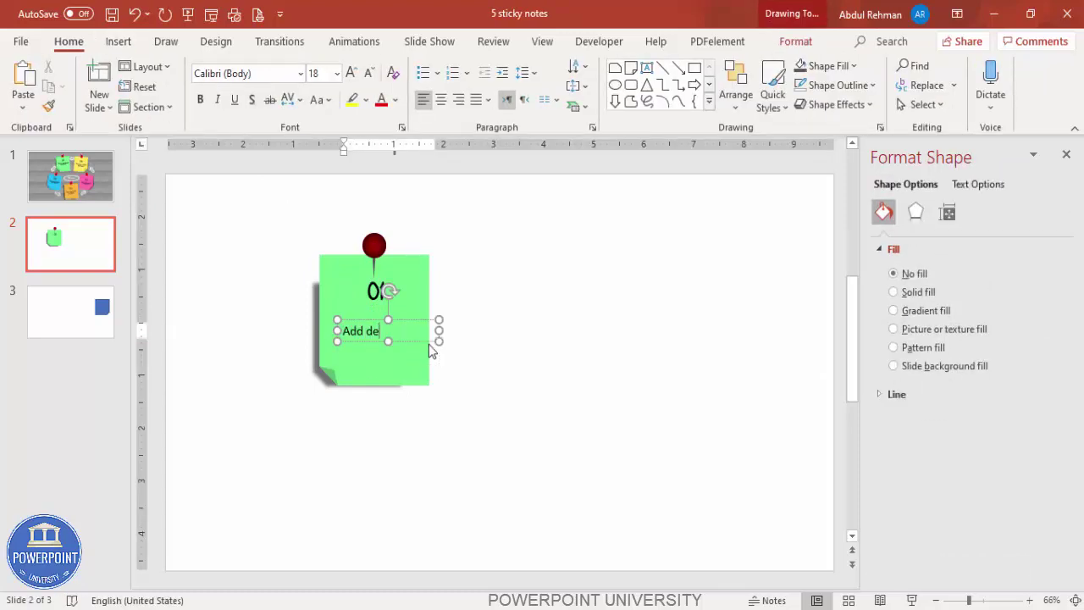
type("tail text here")
key("Escape")
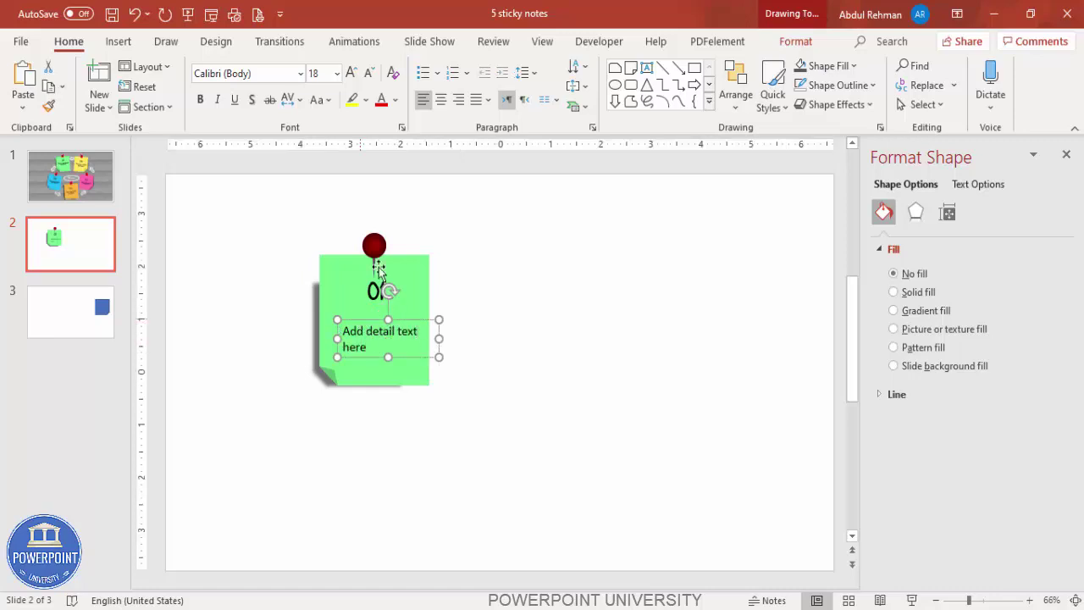
left_click(444, 104)
left_click(263, 76)
type("Han")
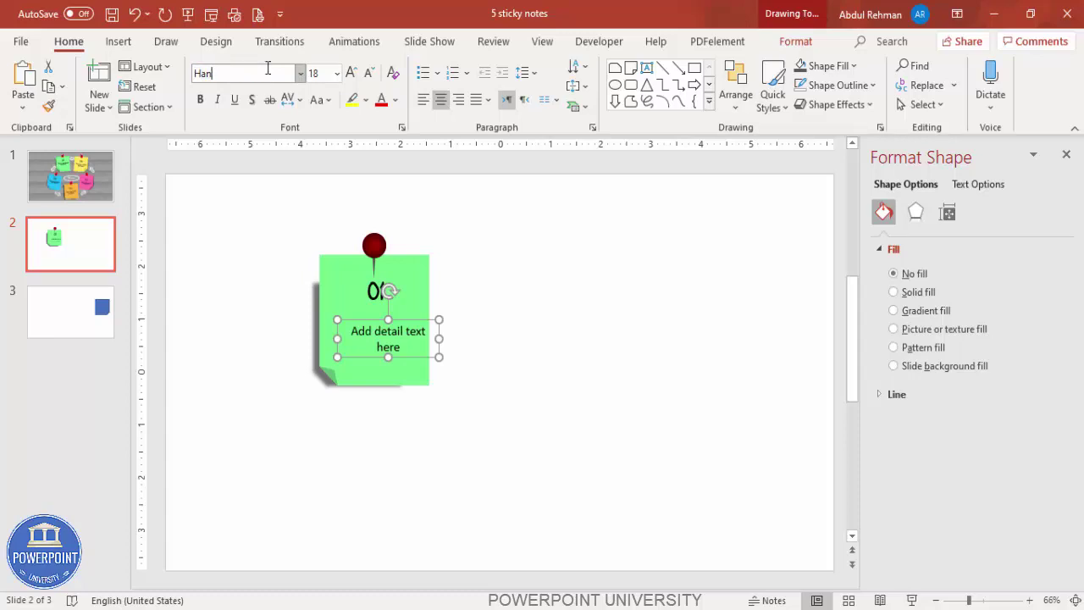
type("d")
key("Return")
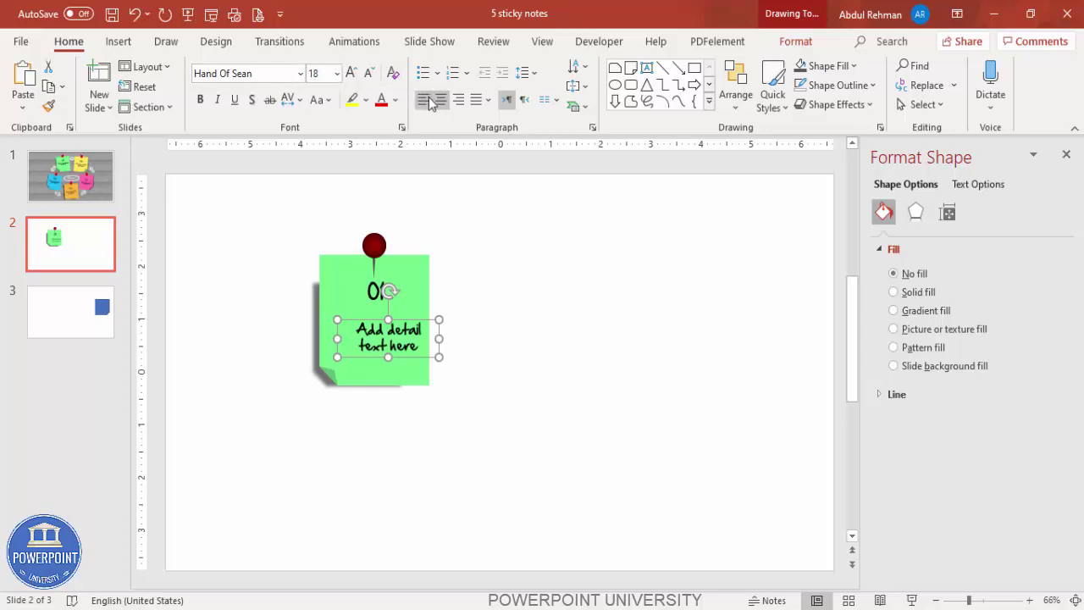
left_click(367, 73)
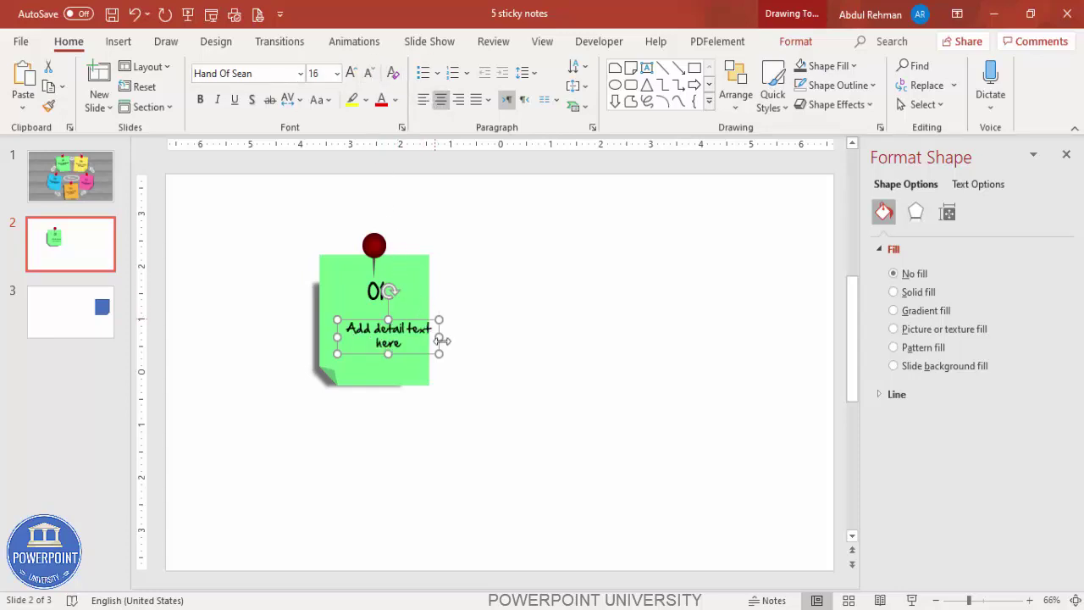
left_click_drag(439, 337, 392, 306)
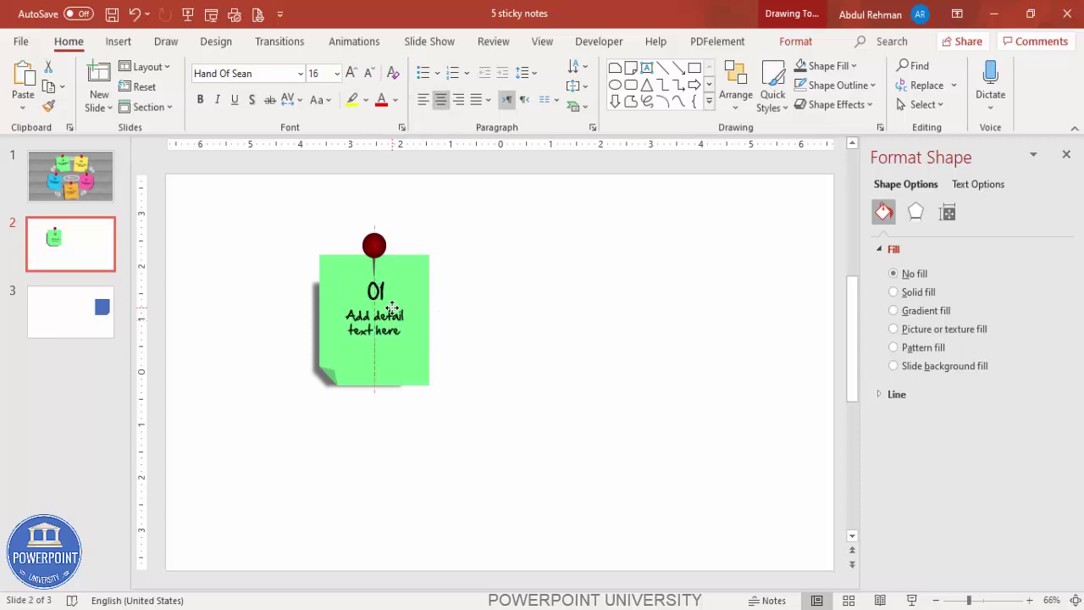
left_click_drag(214, 188, 531, 471)
- Group the sticky note, move it up, and duplicate it into five copies around the slide
key("ctrl+g")
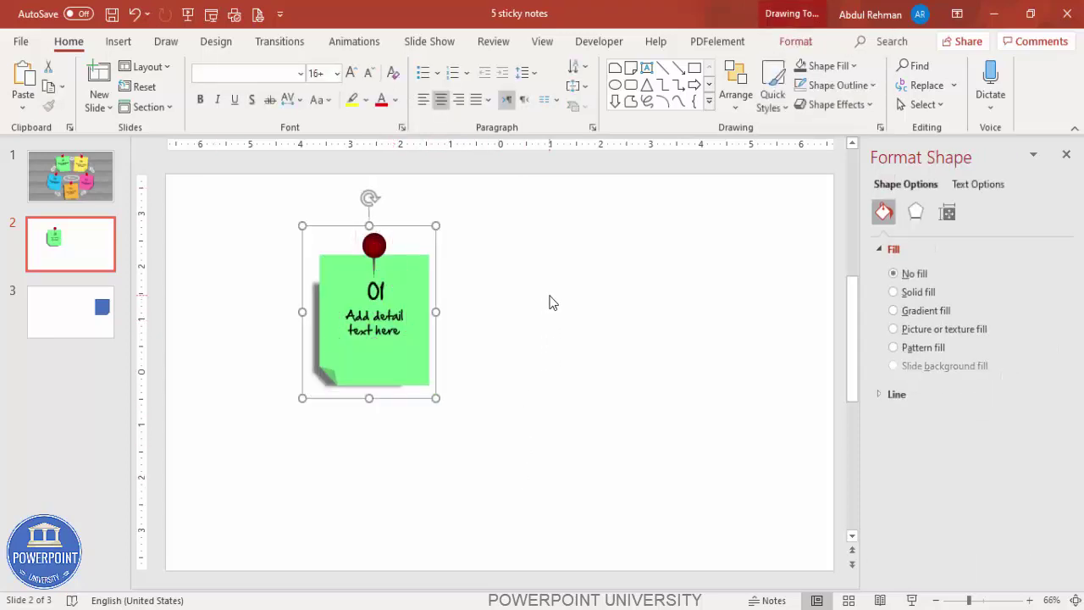
left_click_drag(414, 227, 401, 344)
key("ctrl+d")
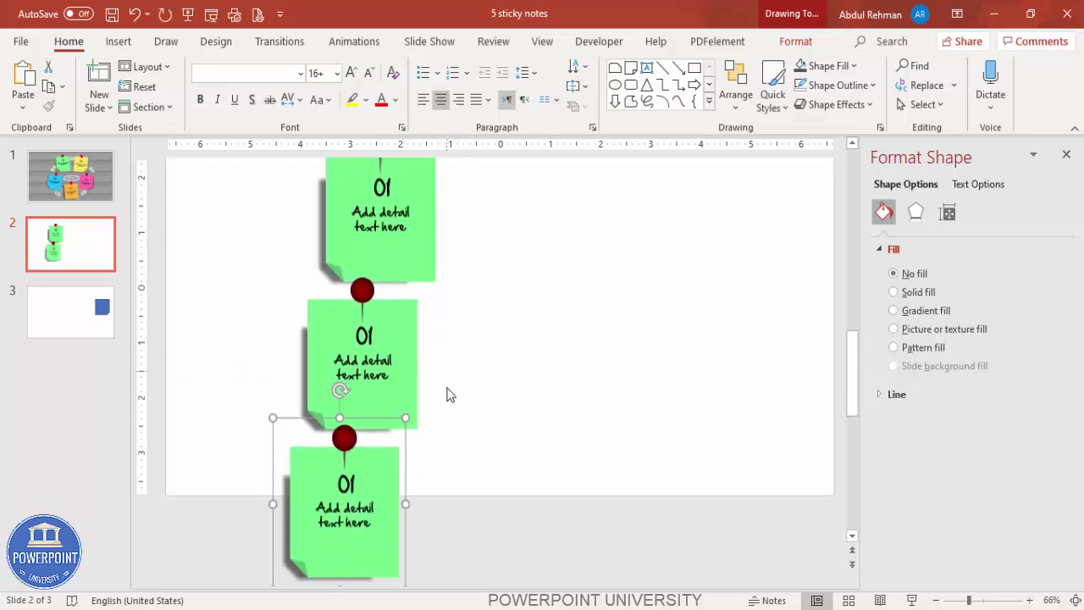
left_click_drag(407, 424, 576, 346)
scroll(591, 347, "up", 2)
key("ctrl+d")
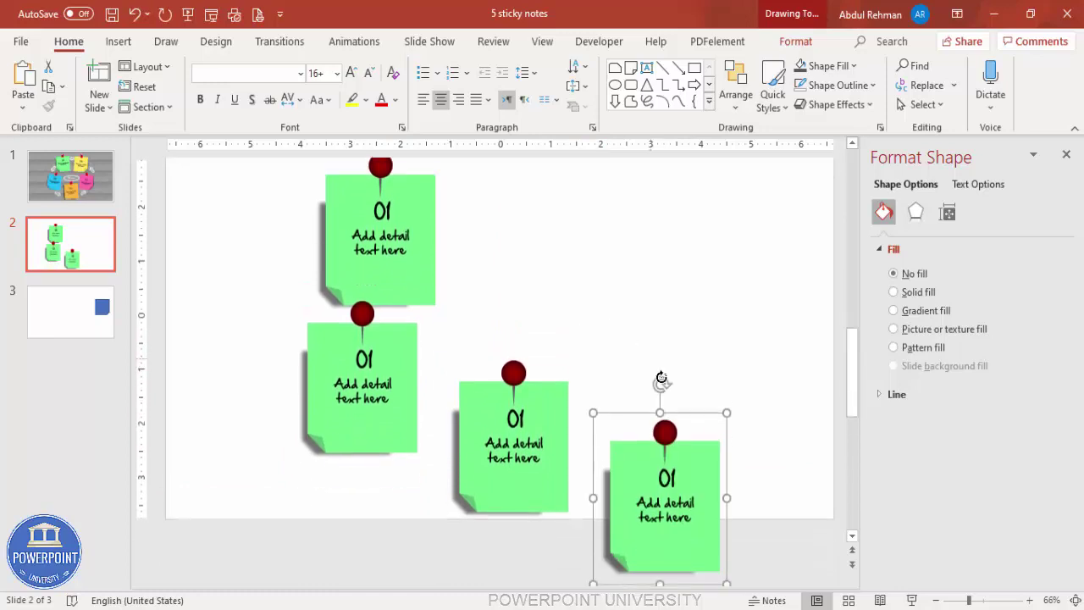
left_click_drag(697, 404, 673, 249)
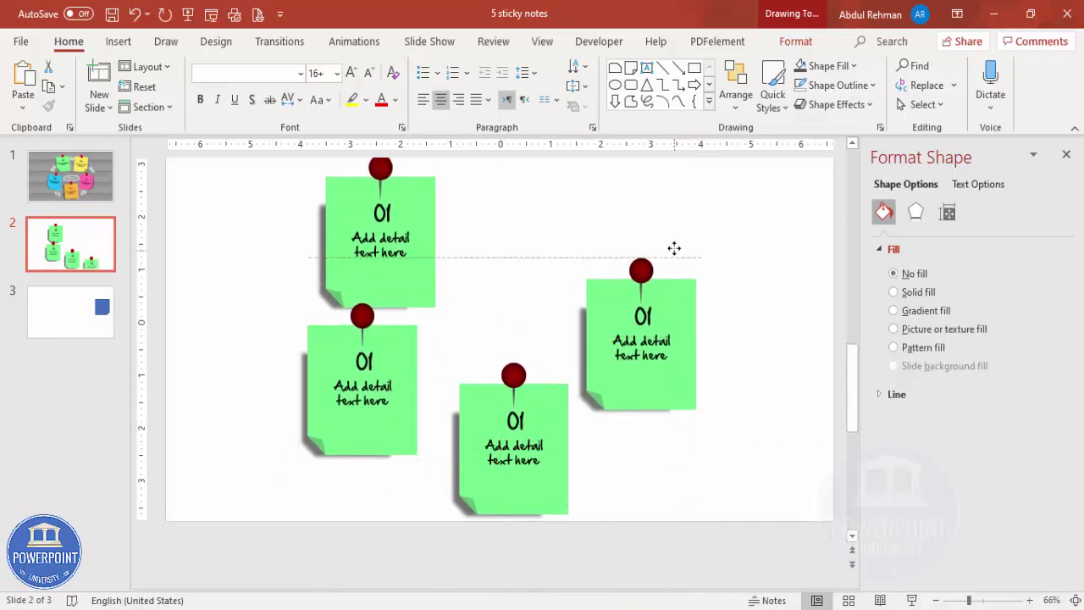
scroll(648, 275, "up", 2)
key("ctrl+d")
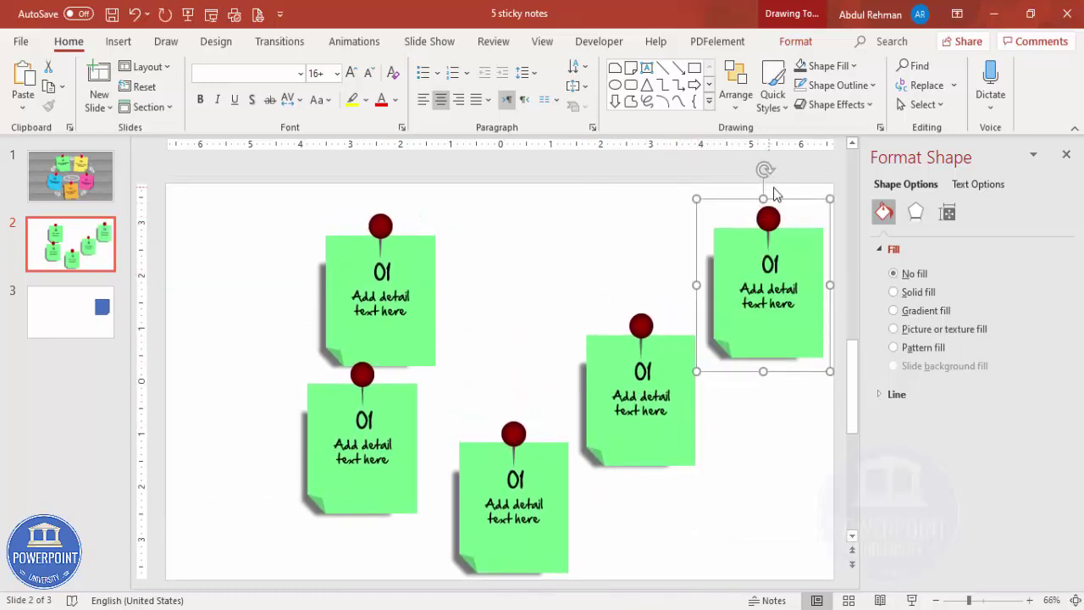
left_click_drag(795, 200, 555, 195)
- Tilt the top-left and lower-left notes slightly with their rotation handles
left_click(408, 240)
left_click_drag(374, 172, 388, 177)
left_click(373, 373)
left_click_drag(358, 316, 348, 319)
- Rotate the bottom-middle sticky note slightly clockwise, then select the lower-left note's paper
left_click(575, 462)
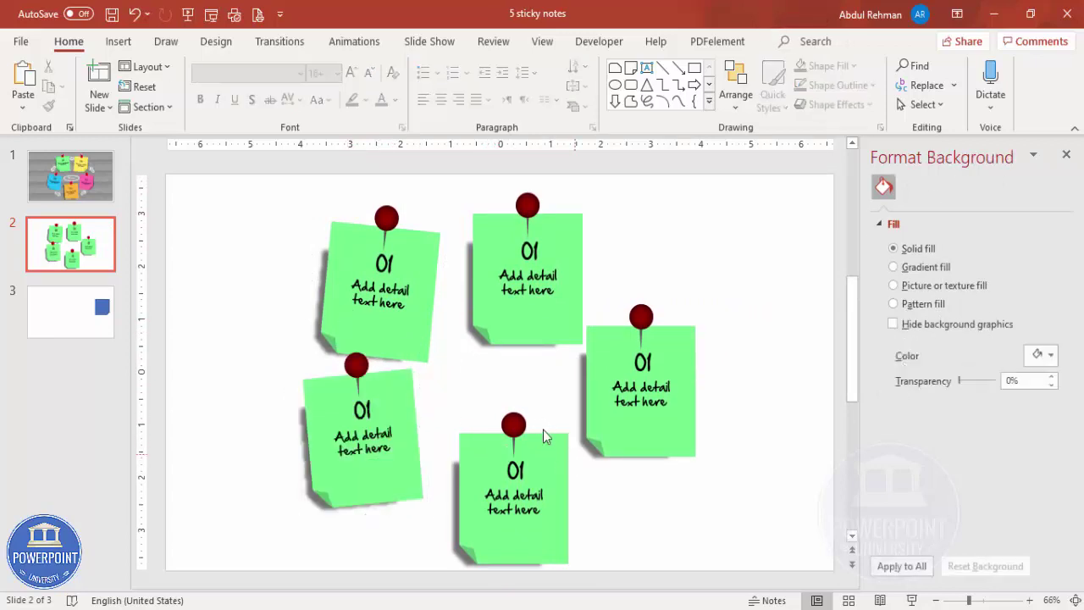
left_click(538, 434)
left_click_drag(513, 378, 518, 372)
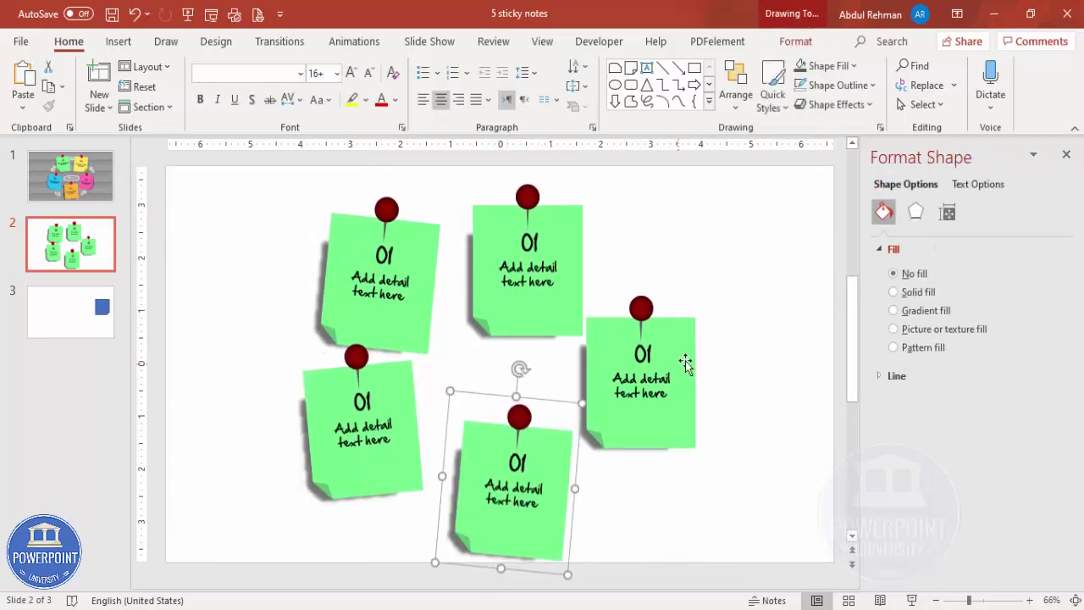
left_click(603, 449)
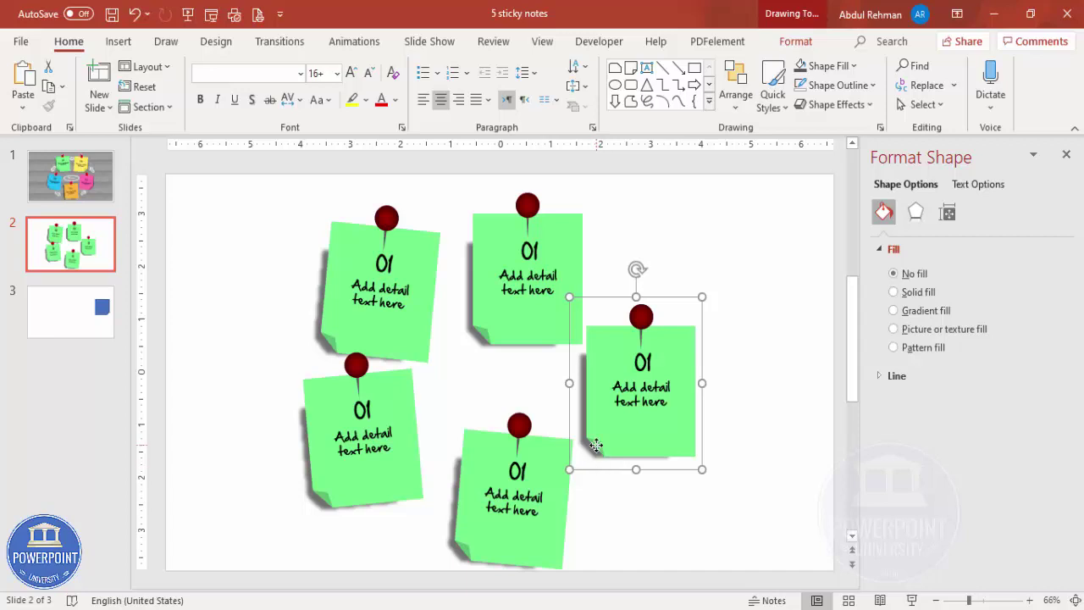
left_click(597, 445)
left_click_drag(606, 460, 620, 465)
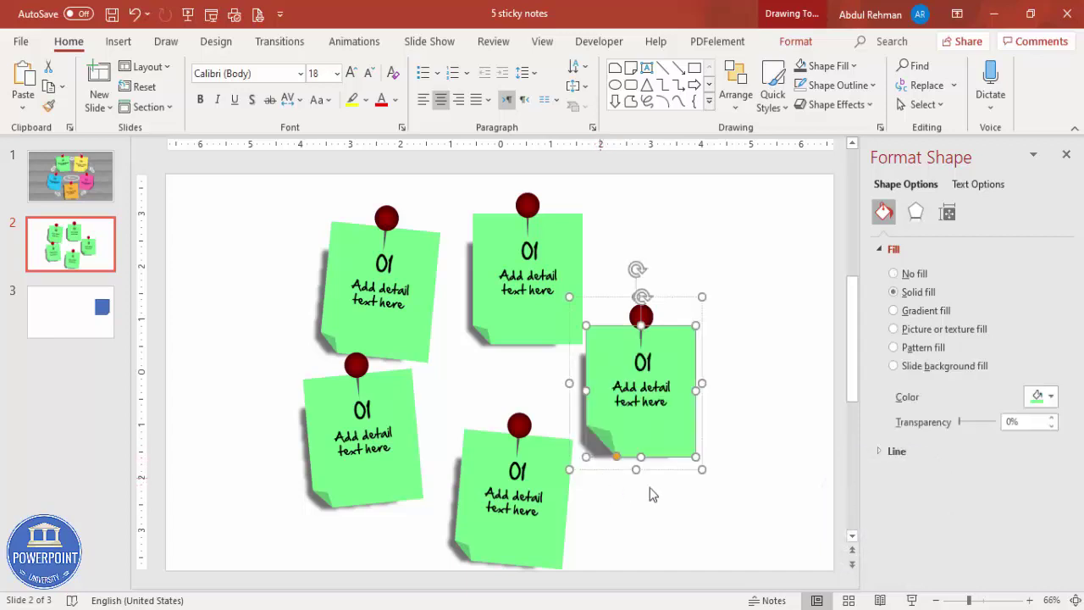
left_click(649, 488)
left_click(389, 412)
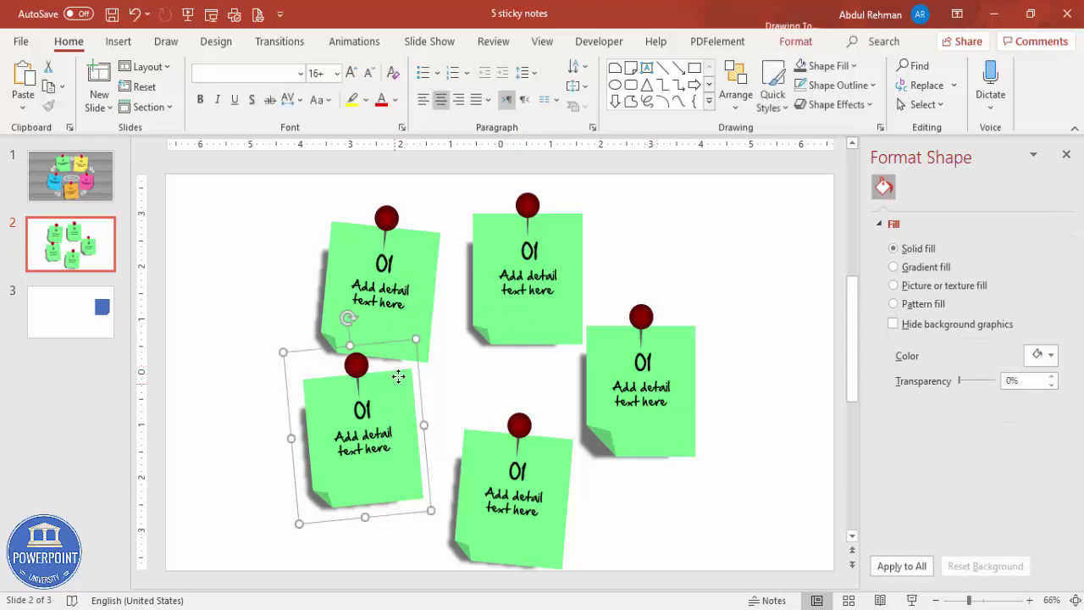
- Colour the lower-left note orange and the bottom-middle note blue
left_click(795, 41)
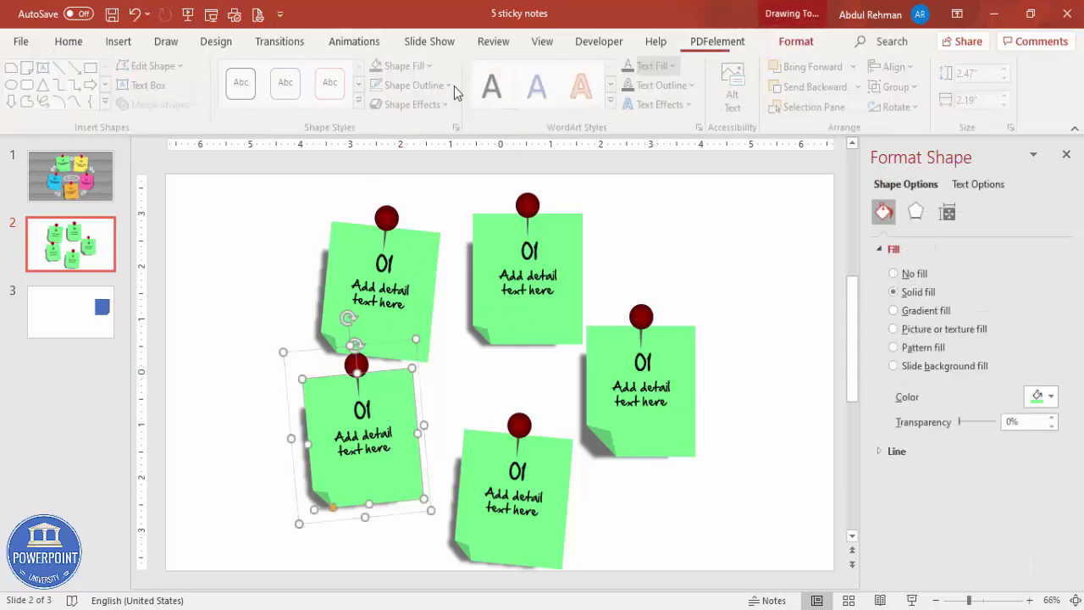
left_click(410, 65)
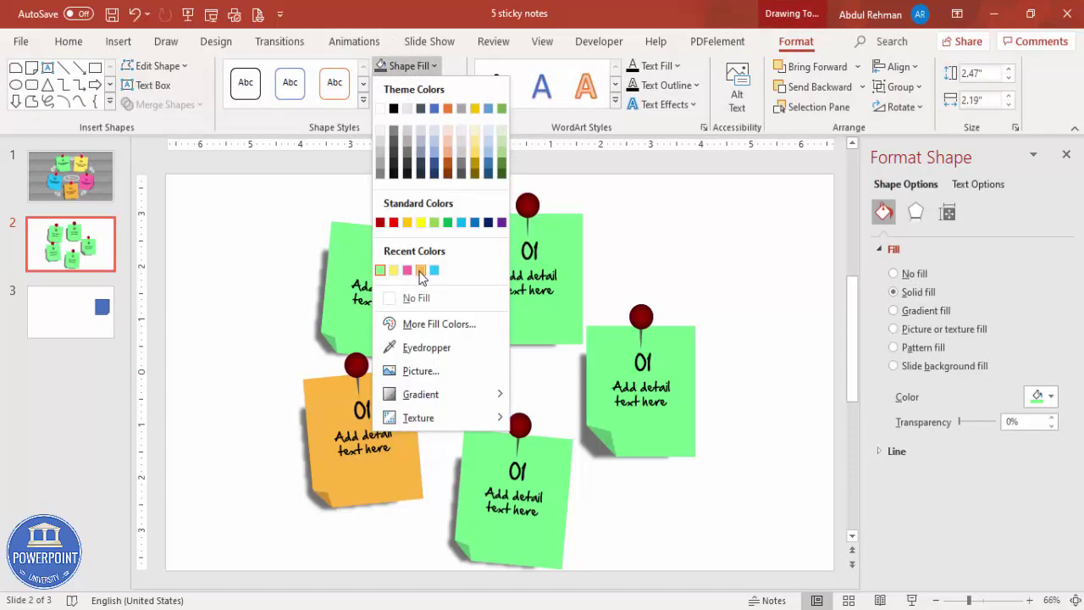
left_click(420, 271)
left_click(550, 458)
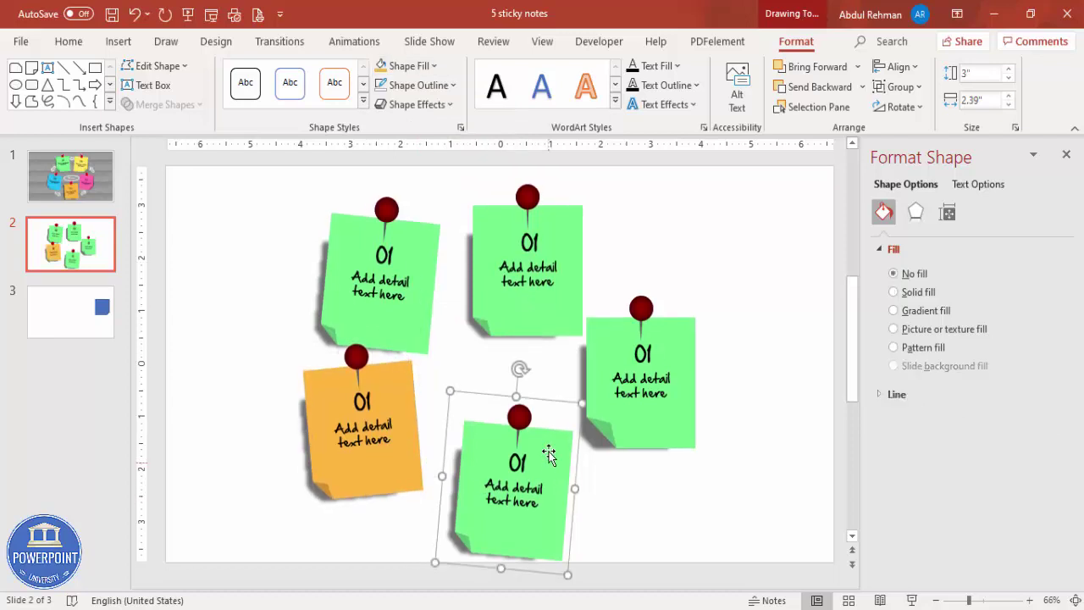
left_click(415, 66)
left_click(438, 274)
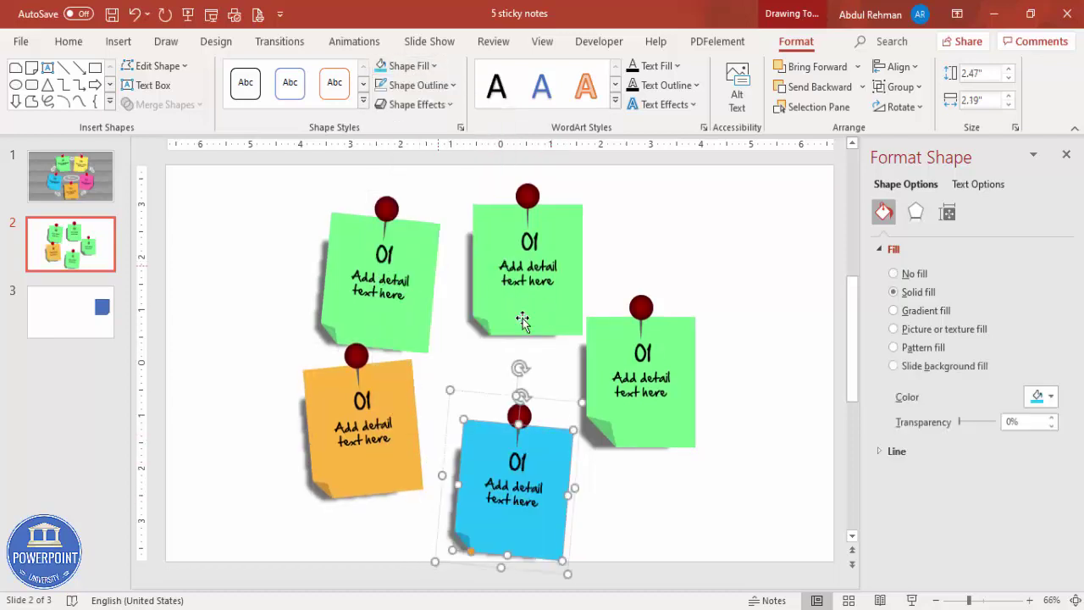
- Make the right note pink and the top-middle note yellow
left_click(651, 331)
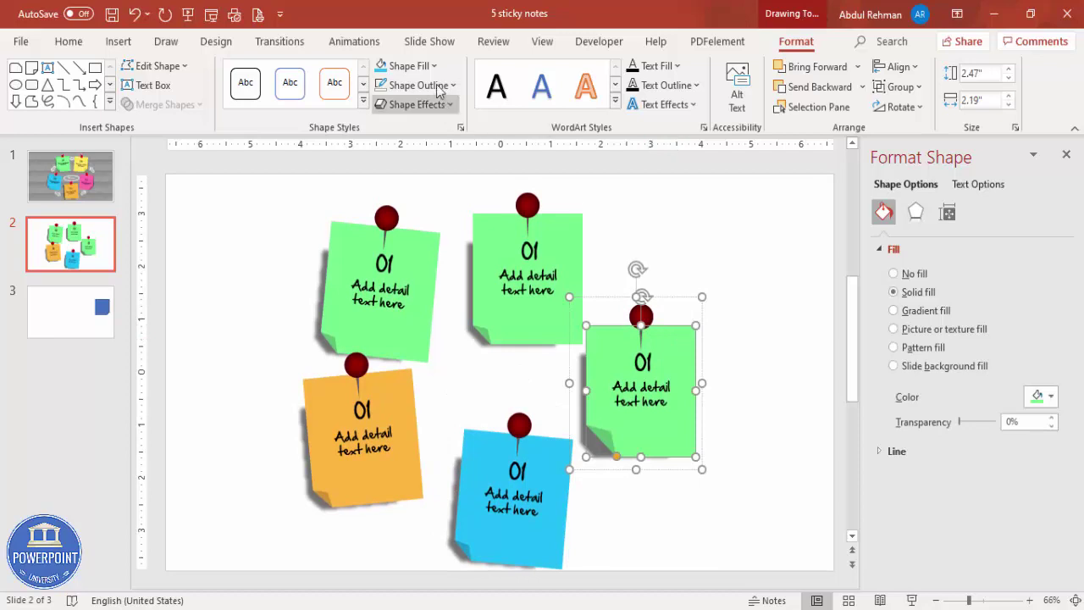
left_click(408, 66)
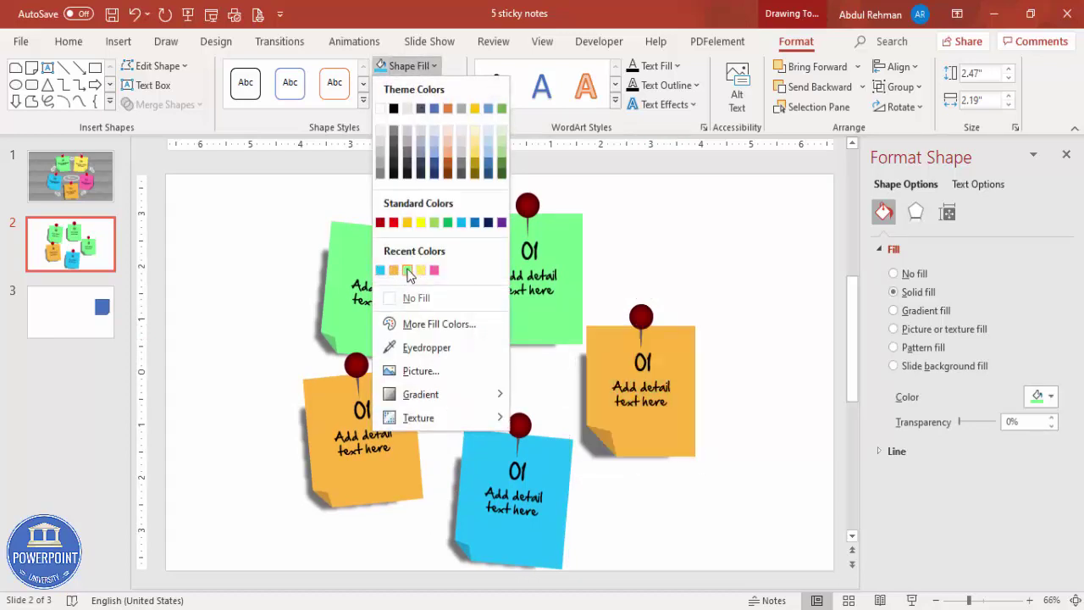
left_click(433, 270)
left_click(564, 233)
left_click(554, 221)
left_click(433, 65)
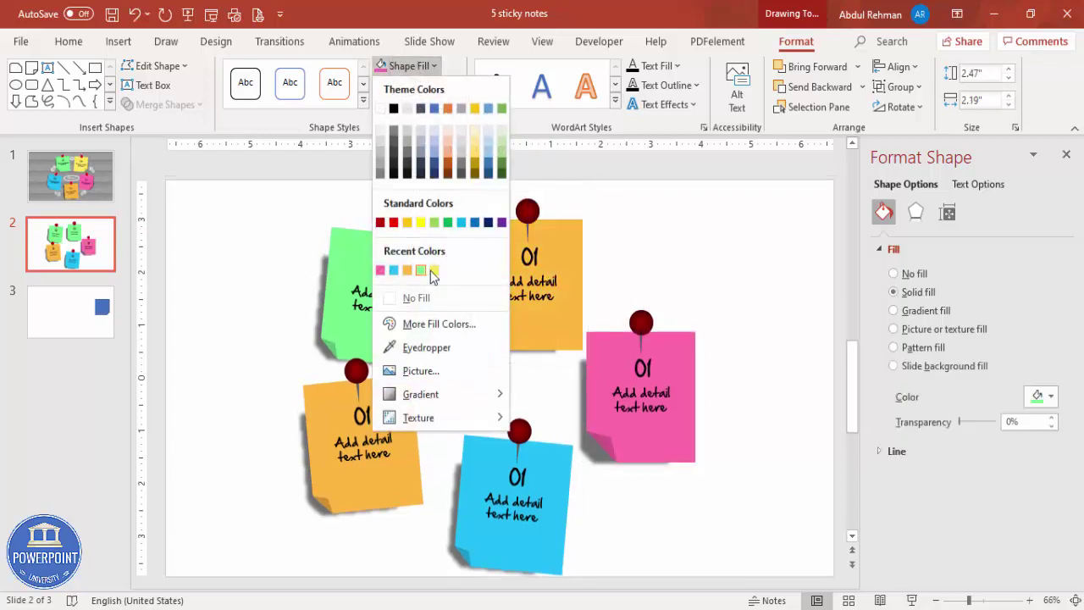
left_click(431, 272)
left_click(700, 280)
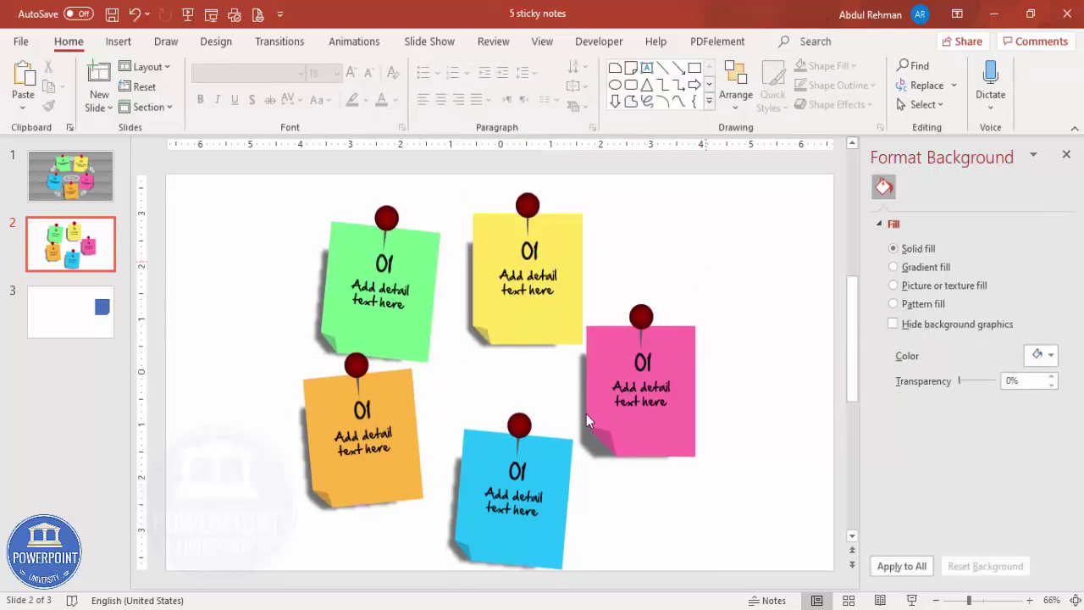
- Nudge the yellow, pink, blue and green notes into an even layout around the centre
left_click_drag(567, 254, 574, 228)
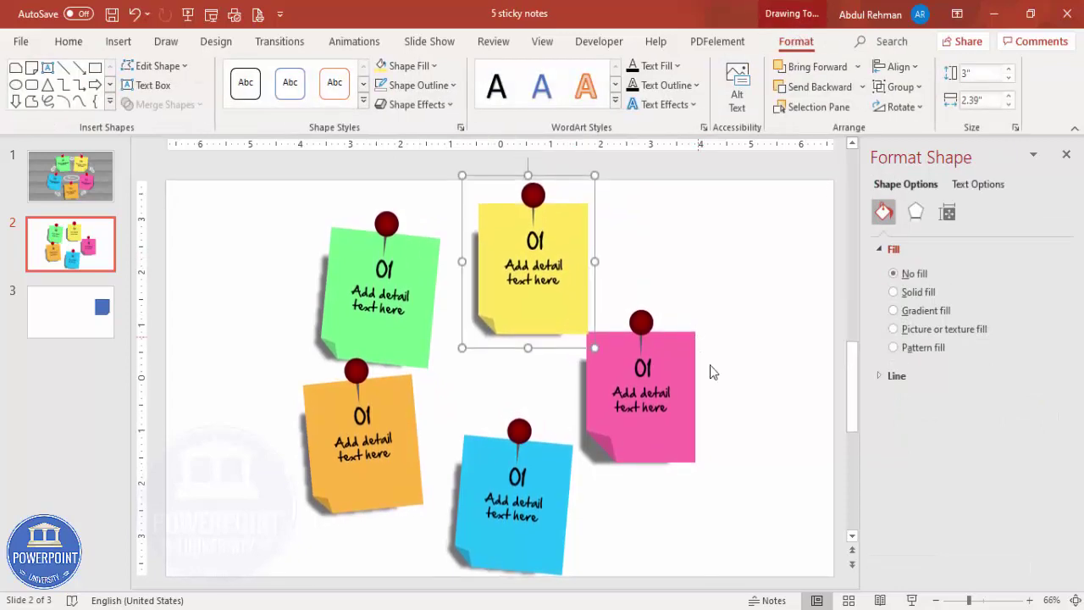
left_click_drag(681, 357, 694, 356)
left_click_drag(562, 449, 551, 460)
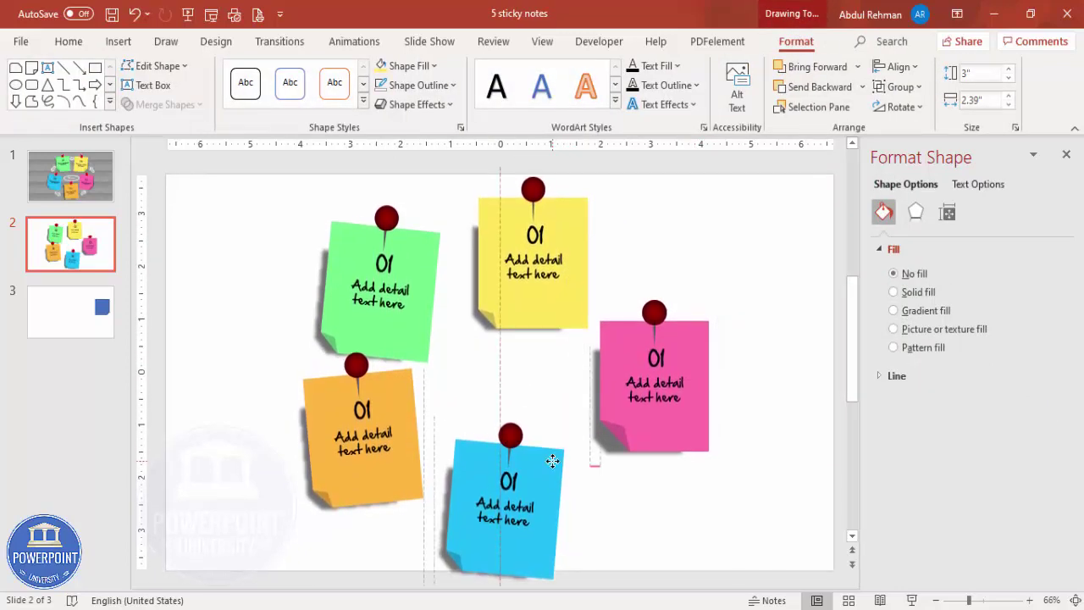
scroll(404, 319, "down", 1)
left_click_drag(415, 235, 410, 221)
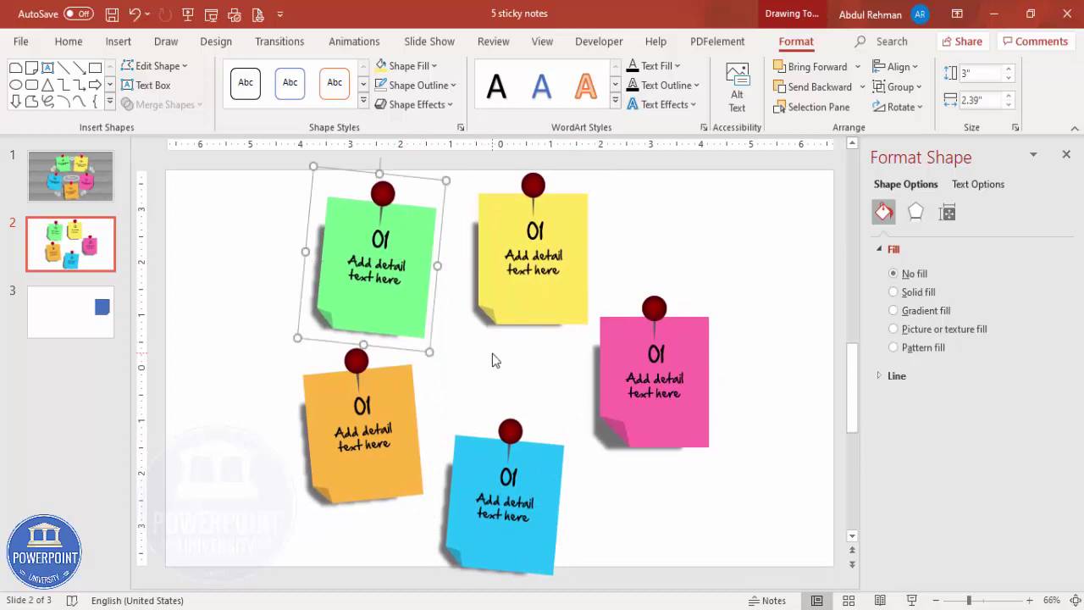
left_click(492, 355)
left_click(110, 46)
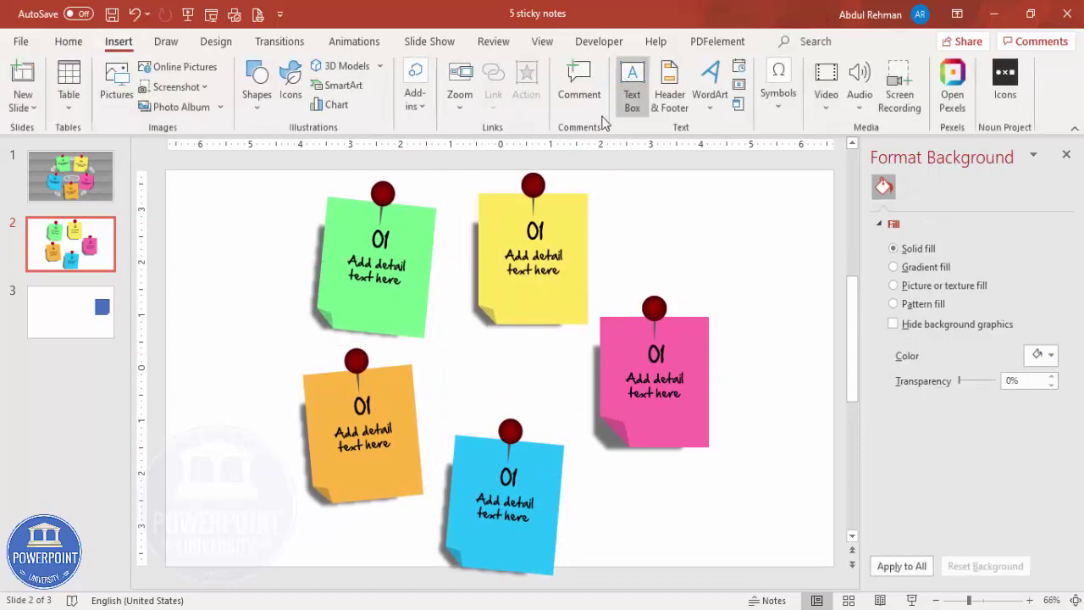
- Add a text box reading 'Title here' between the yellow and pink notes
left_click(632, 85)
left_click_drag(485, 357, 581, 377)
type("Title here")
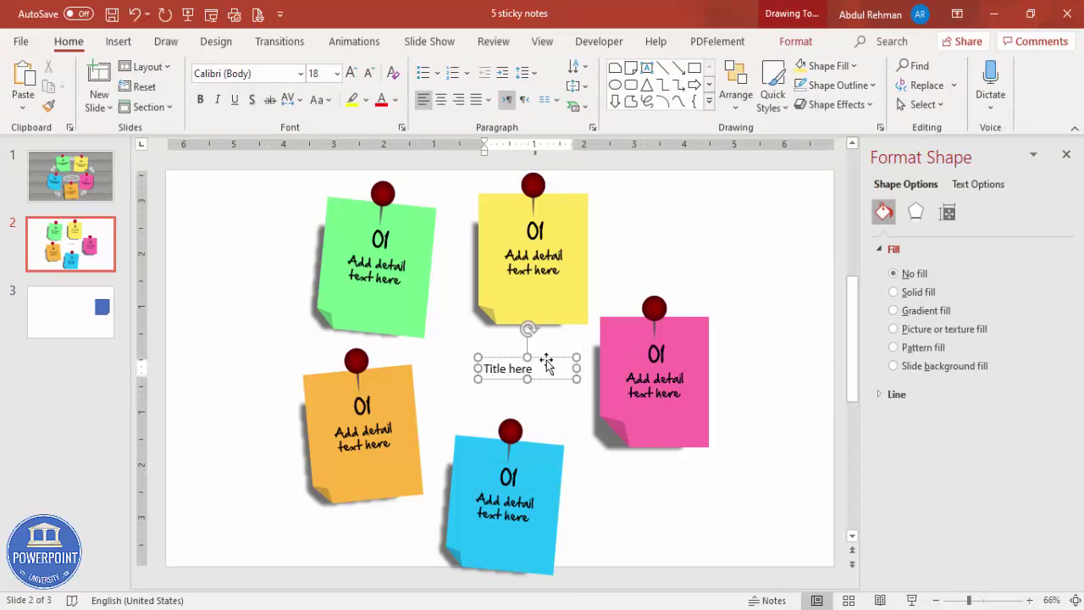
left_click(547, 365)
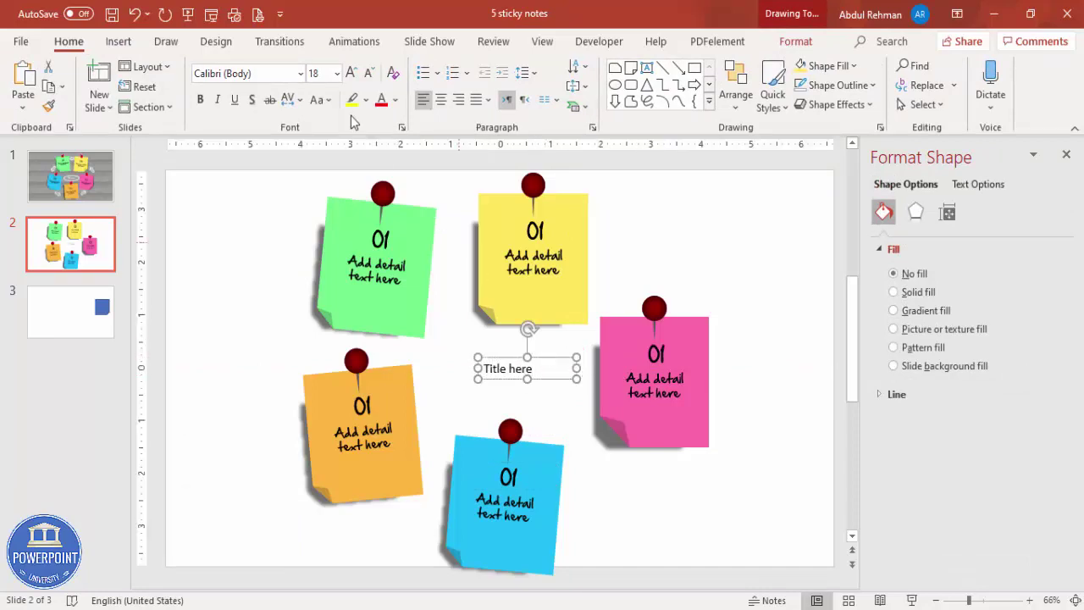
- Set the title in Hand Of Sean at 28 pt, then widen and centre its box
left_click(255, 74)
type("H")
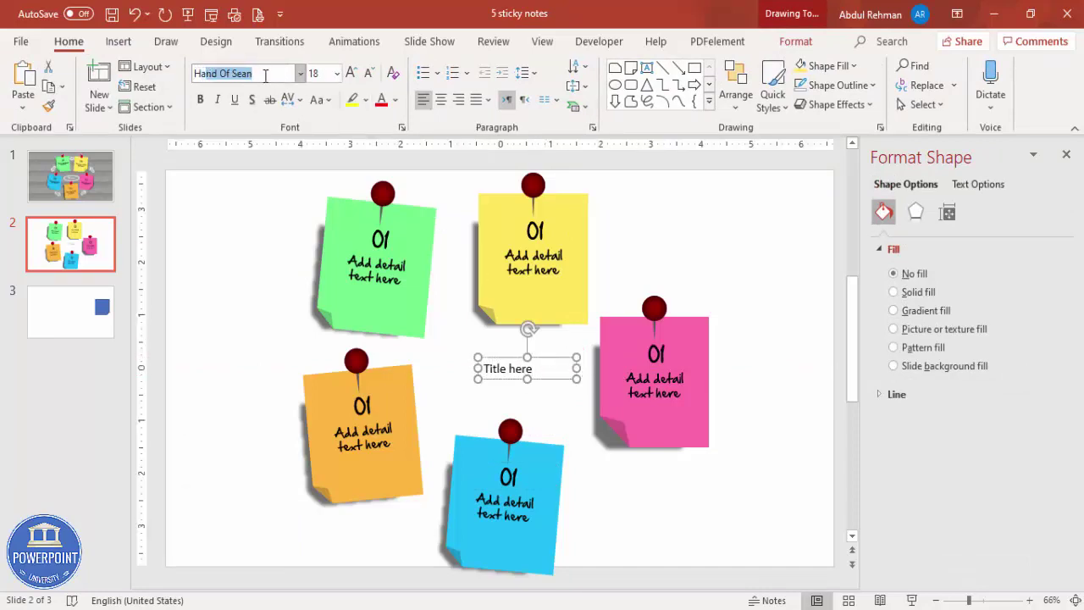
type("and")
key("Return")
left_click(351, 73)
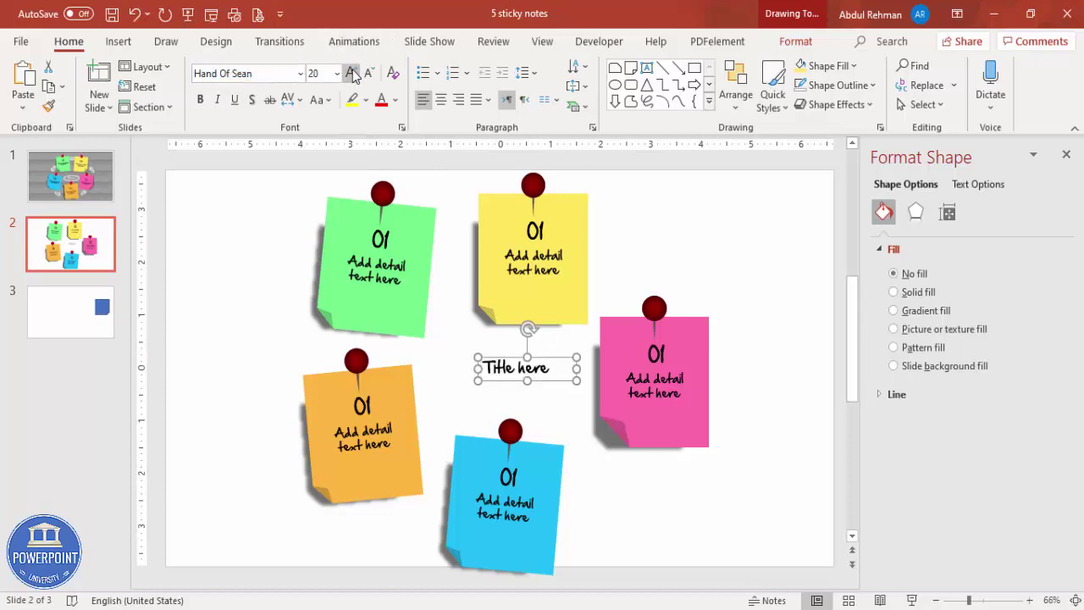
left_click(351, 73)
left_click_drag(478, 383, 446, 375)
left_click_drag(513, 358, 538, 366)
left_click(120, 41)
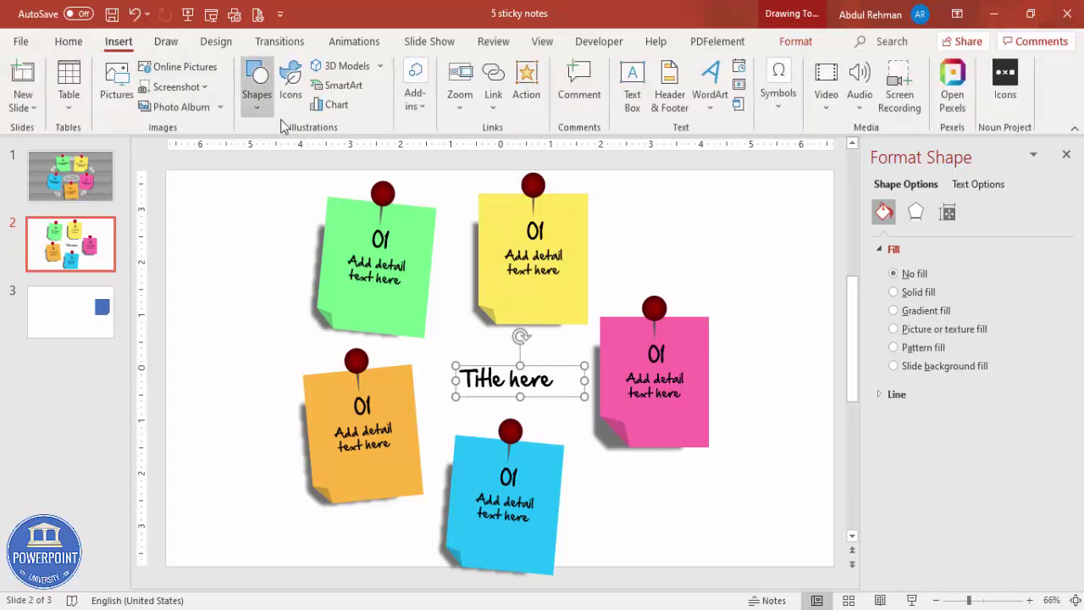
- Draw an oval around the 'Title here' text
left_click(257, 89)
left_click(266, 316)
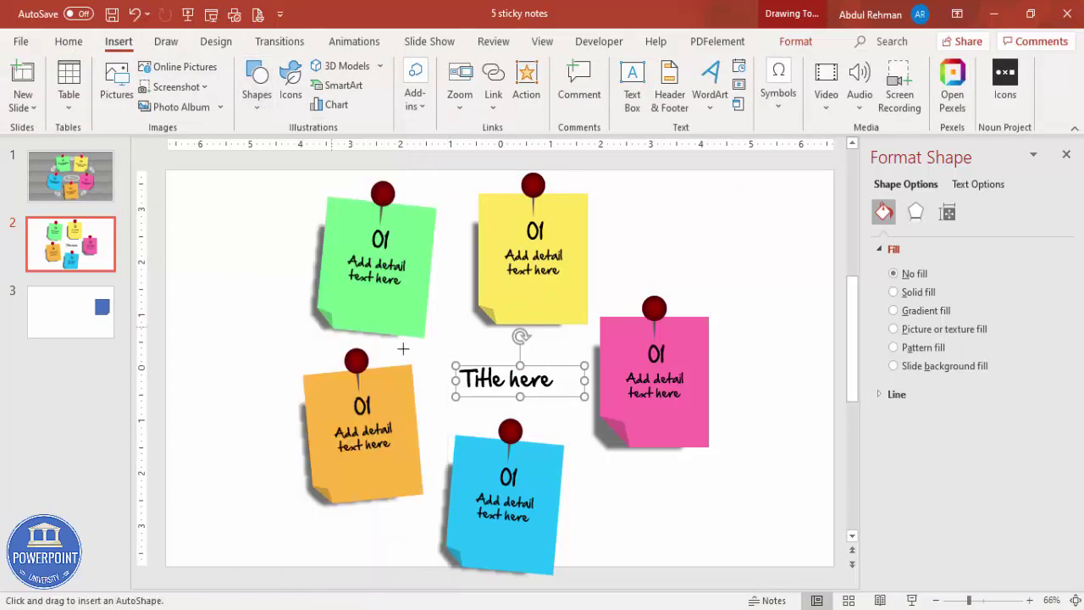
left_click_drag(421, 345, 585, 414)
- Give the oval a dark outline and no fill, nudging it slightly right
left_click(388, 86)
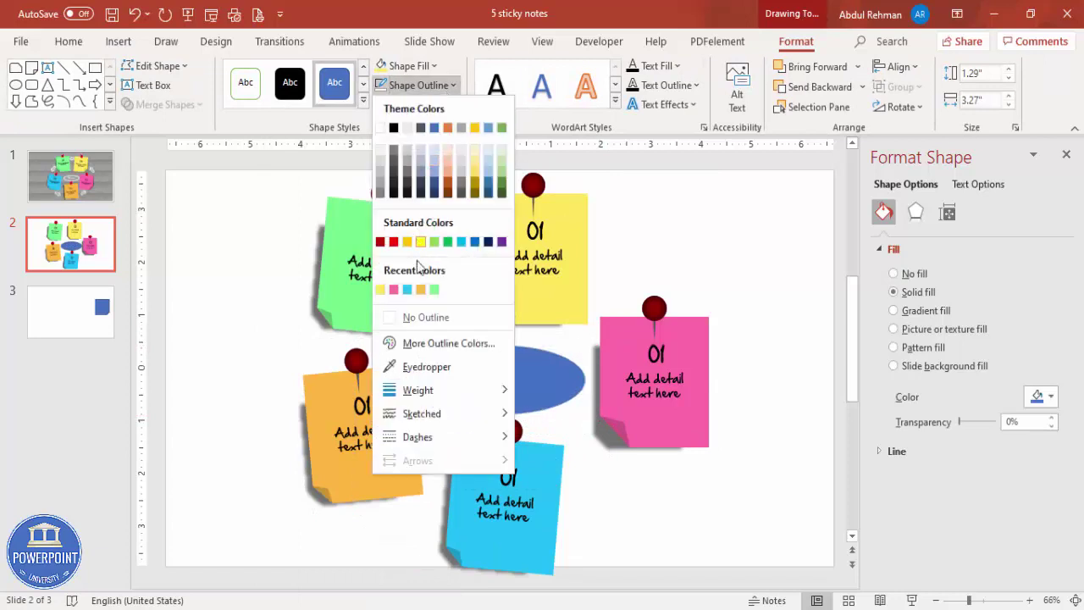
left_click(394, 194)
left_click(408, 65)
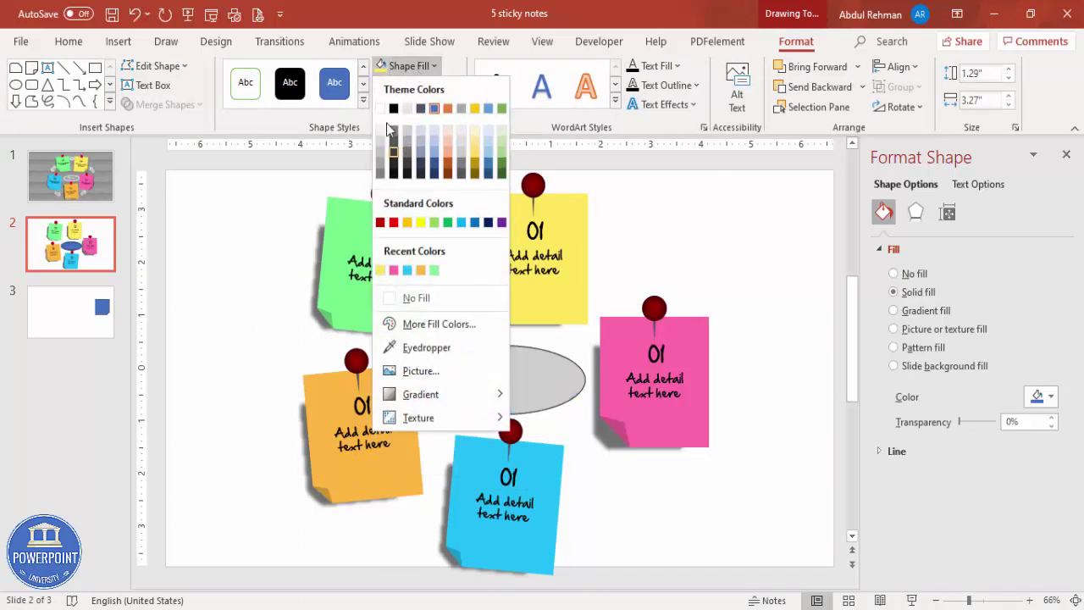
left_click(409, 298)
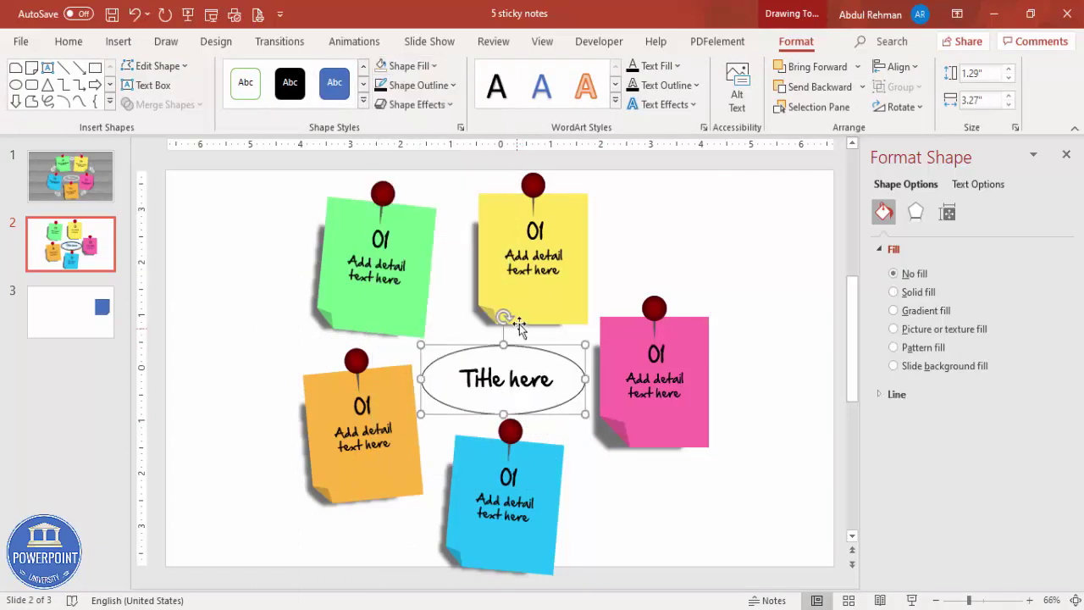
left_click_drag(522, 341, 526, 341)
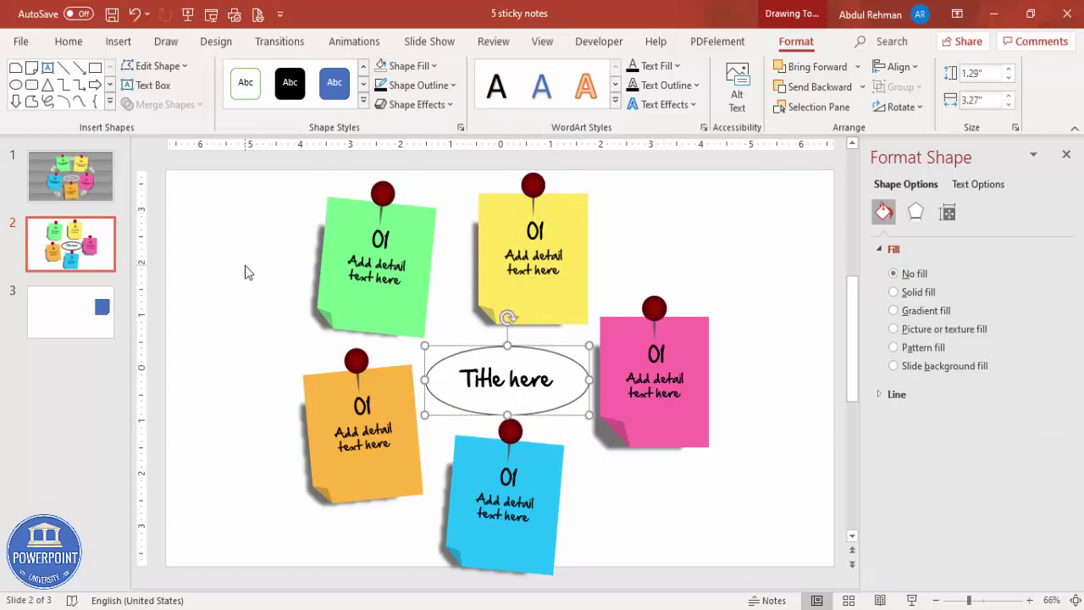
left_click(246, 272)
left_click(119, 41)
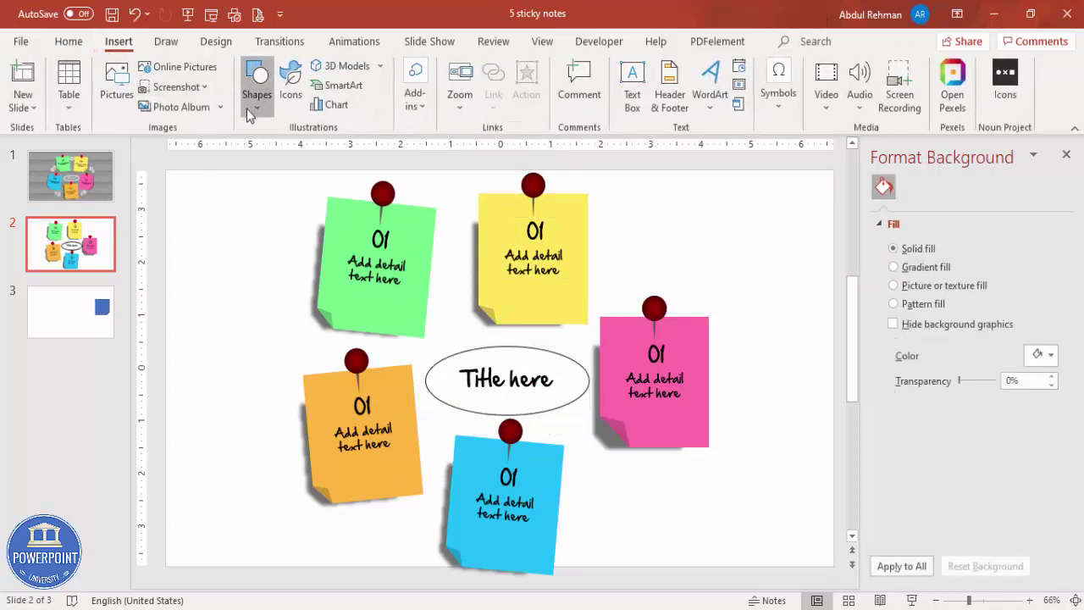
- Draw a small downward left arrow with dark outline and no fill by the orange note
left_click(255, 95)
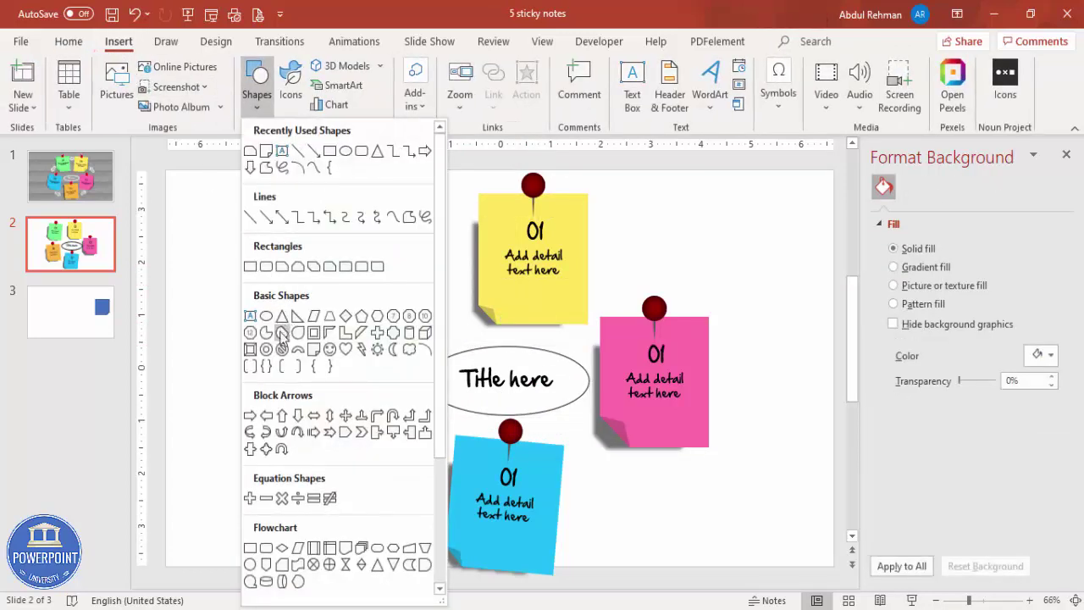
left_click(266, 416)
left_click_drag(297, 289, 251, 276)
left_click_drag(299, 322, 261, 338)
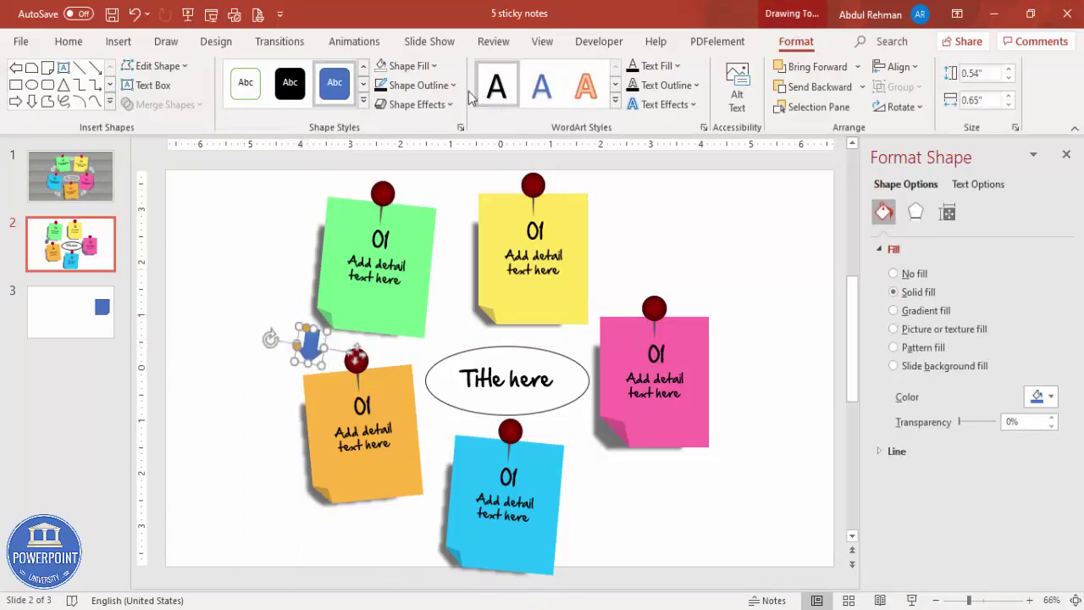
left_click(392, 85)
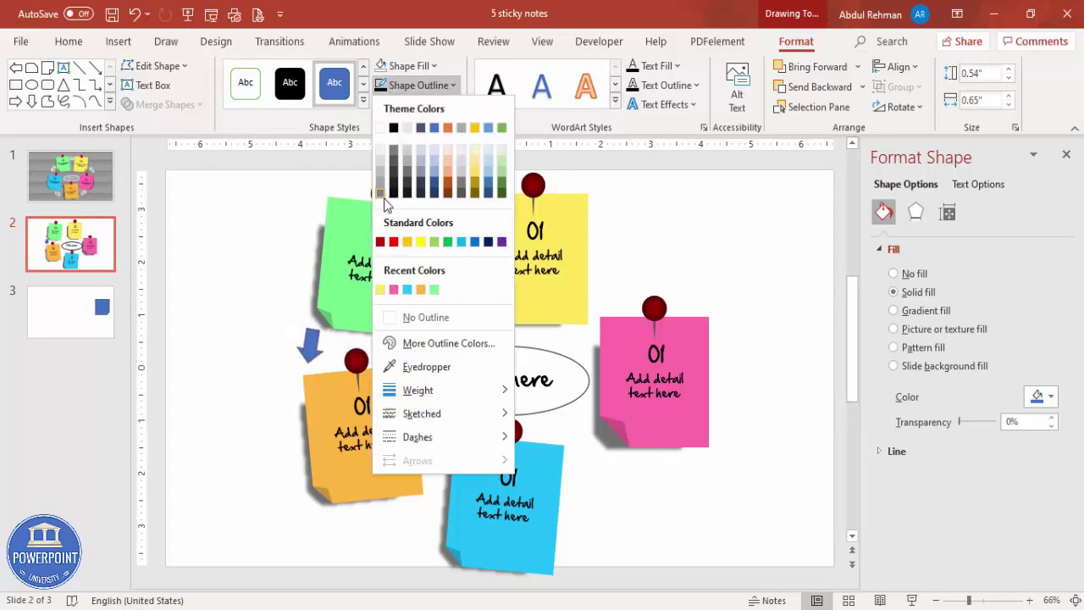
left_click(392, 128)
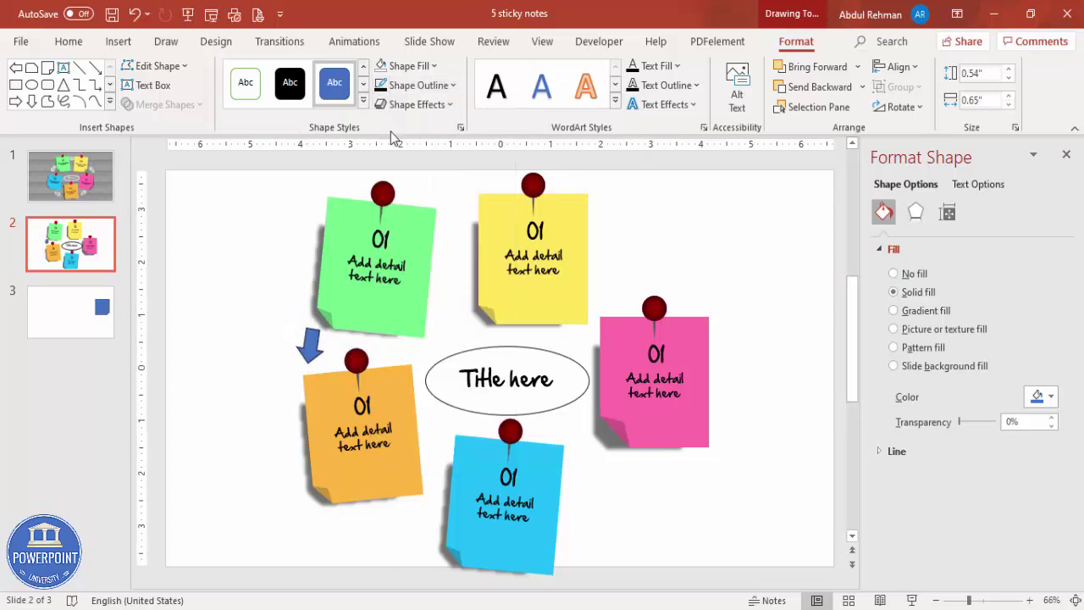
left_click(418, 68)
left_click(423, 290)
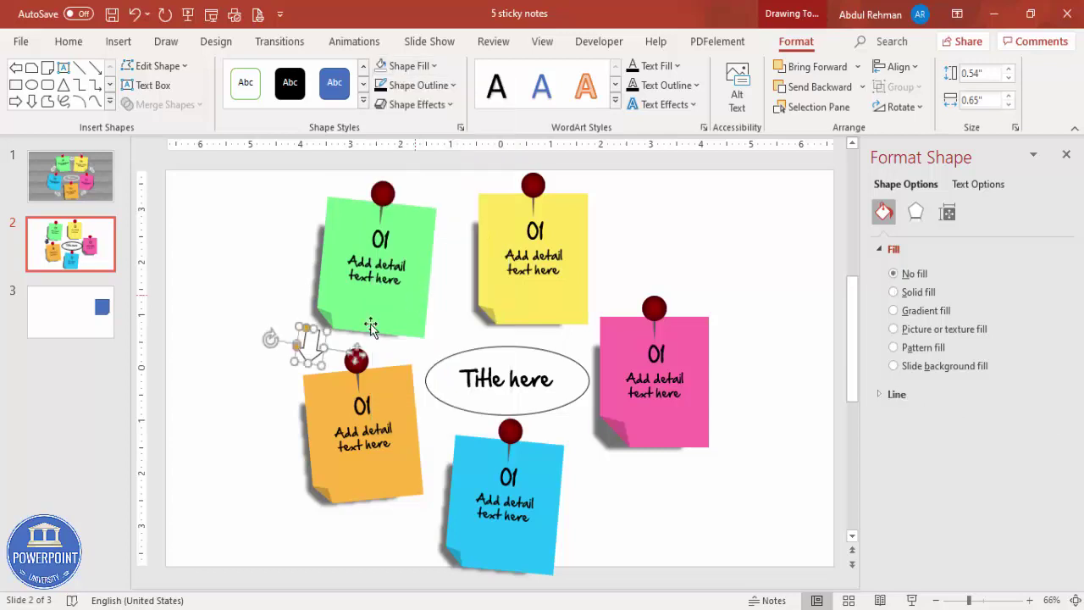
left_click_drag(313, 339, 401, 542)
- Move and rotate arrows beside and above the pink note, pointing toward the yellow note
scroll(428, 503, "down", 3)
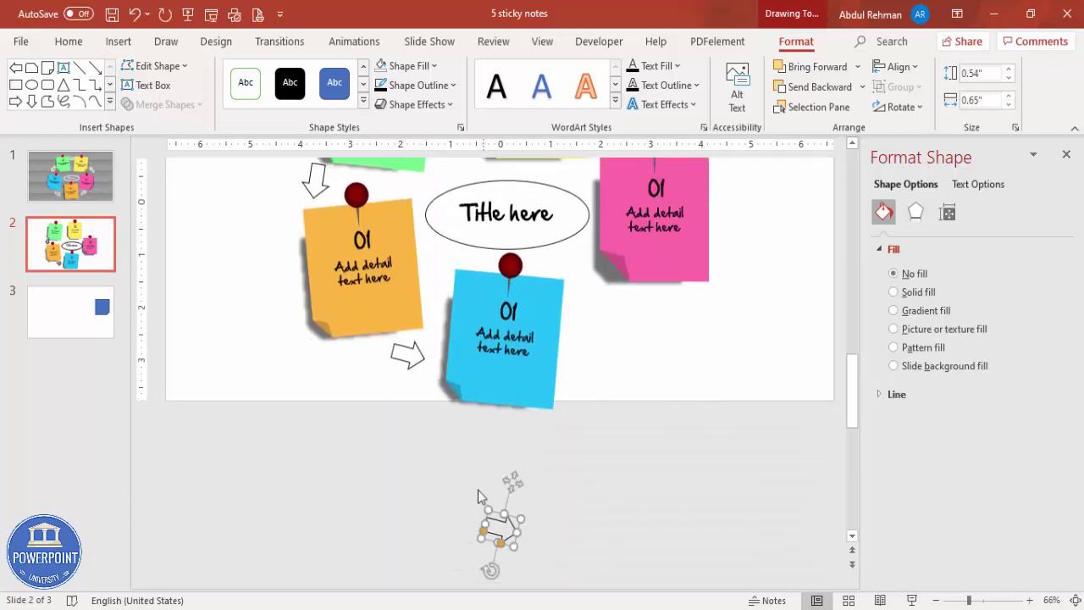
left_click_drag(506, 530, 608, 460)
scroll(583, 359, "up", 3)
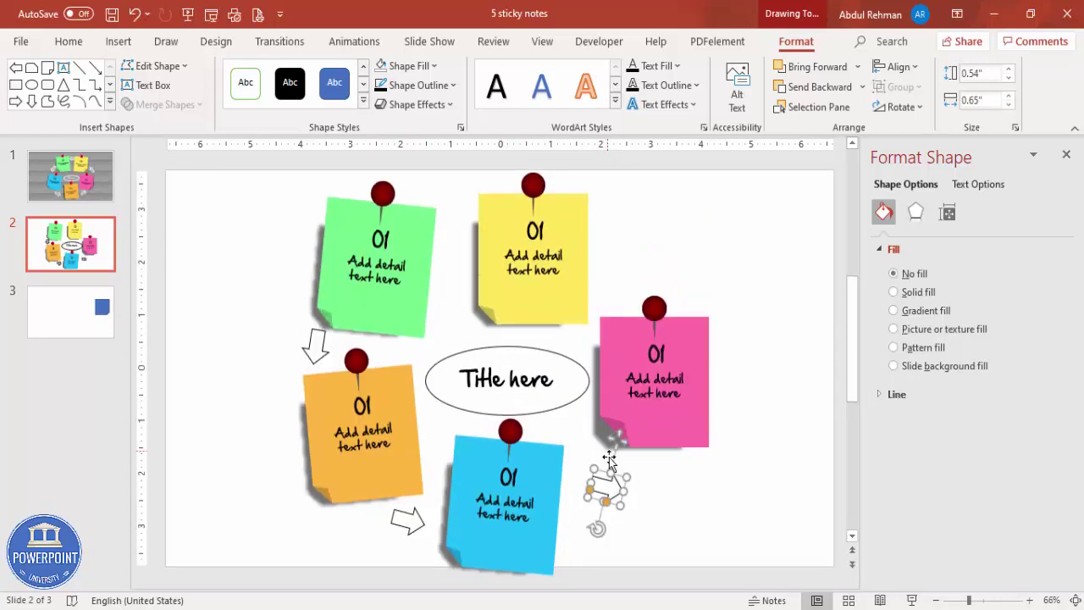
left_click_drag(598, 525, 672, 442)
left_click_drag(796, 447, 590, 221)
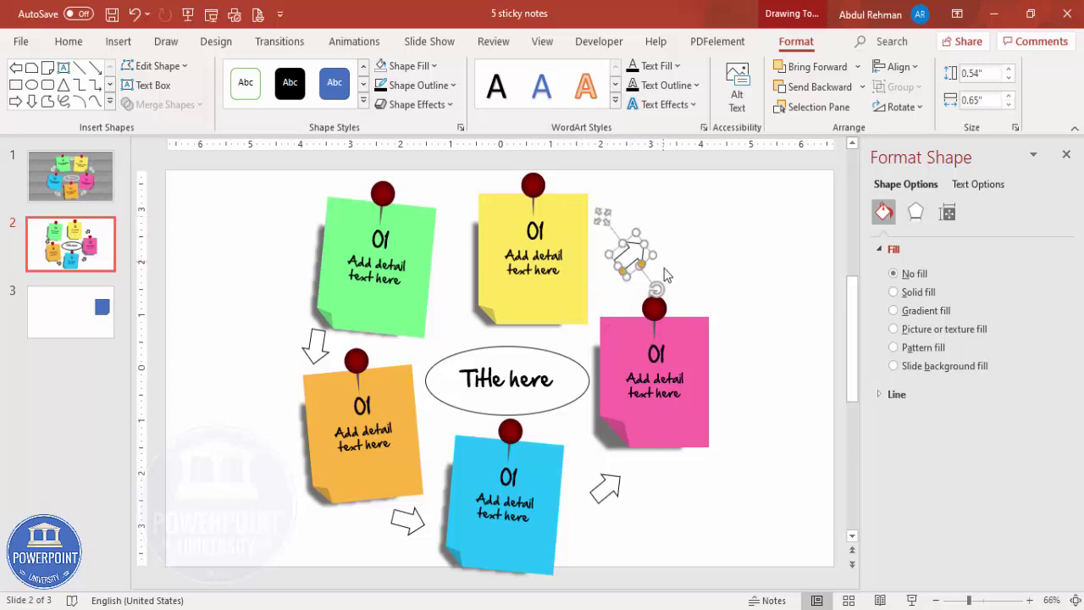
left_click_drag(669, 272, 648, 216)
left_click_drag(631, 256, 622, 266)
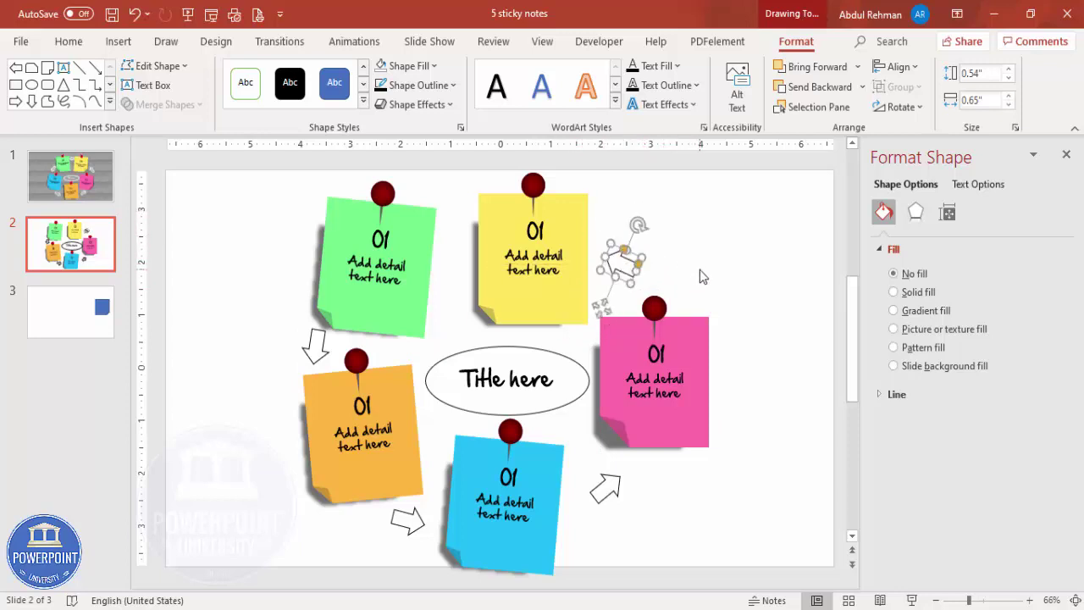
left_click(722, 251)
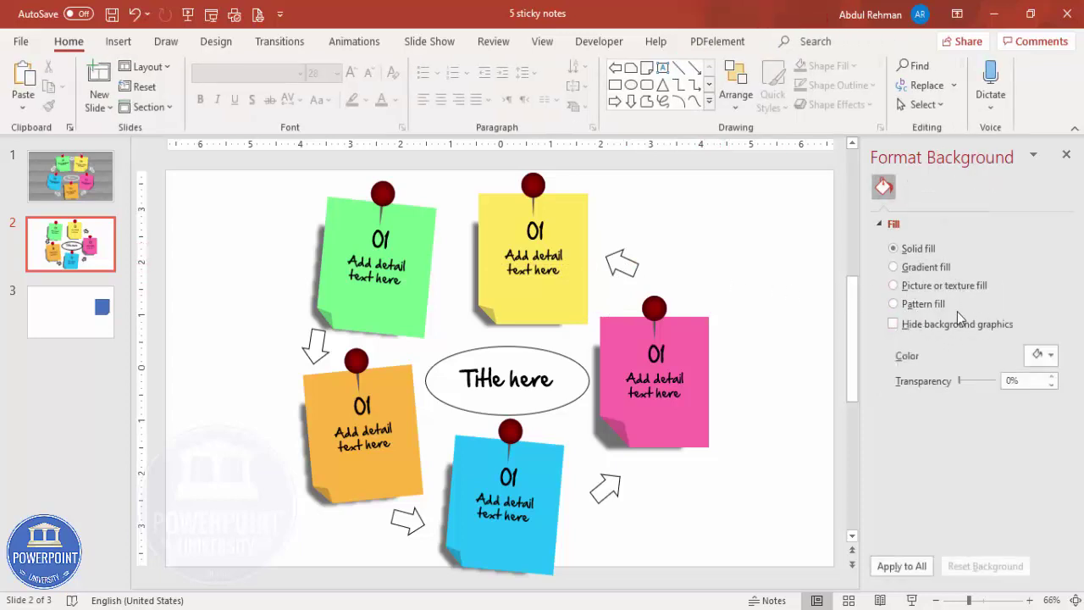
- Switch the background to Picture or texture fill using the Medium Wood texture
left_click(962, 291)
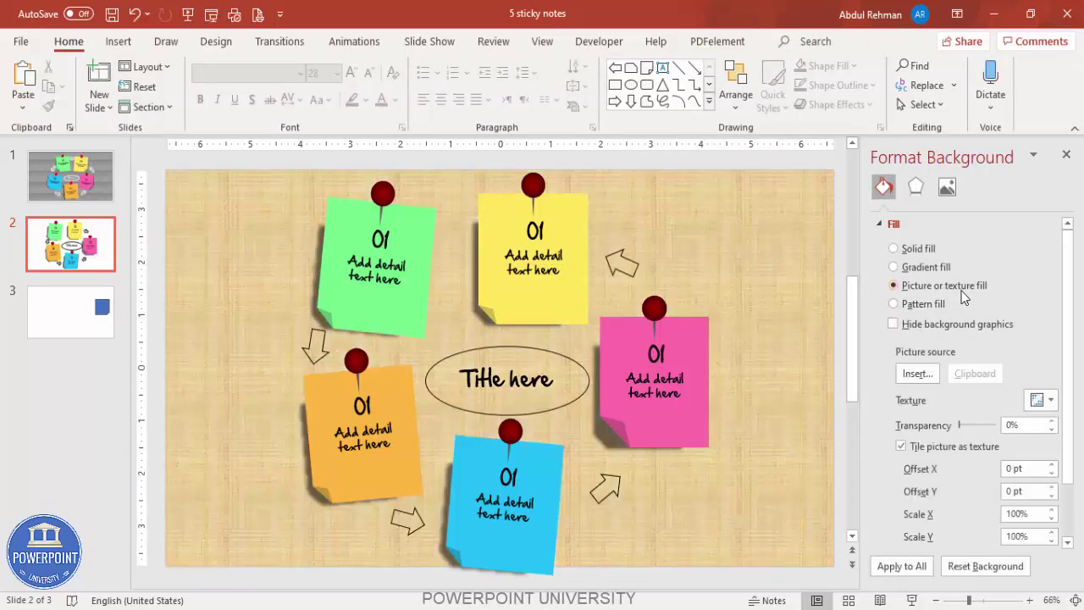
left_click(1044, 403)
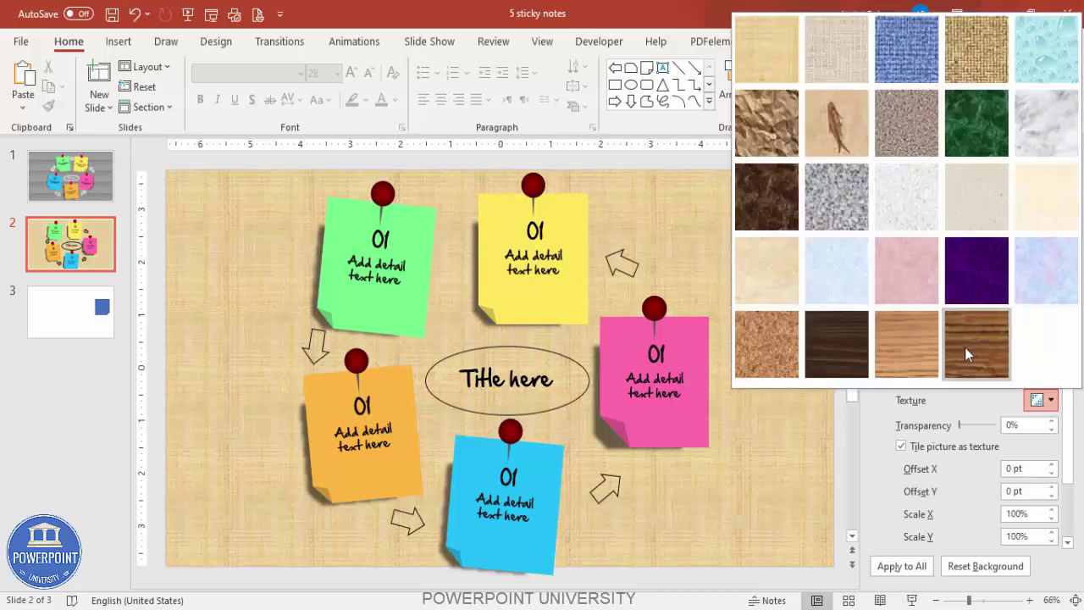
left_click(913, 347)
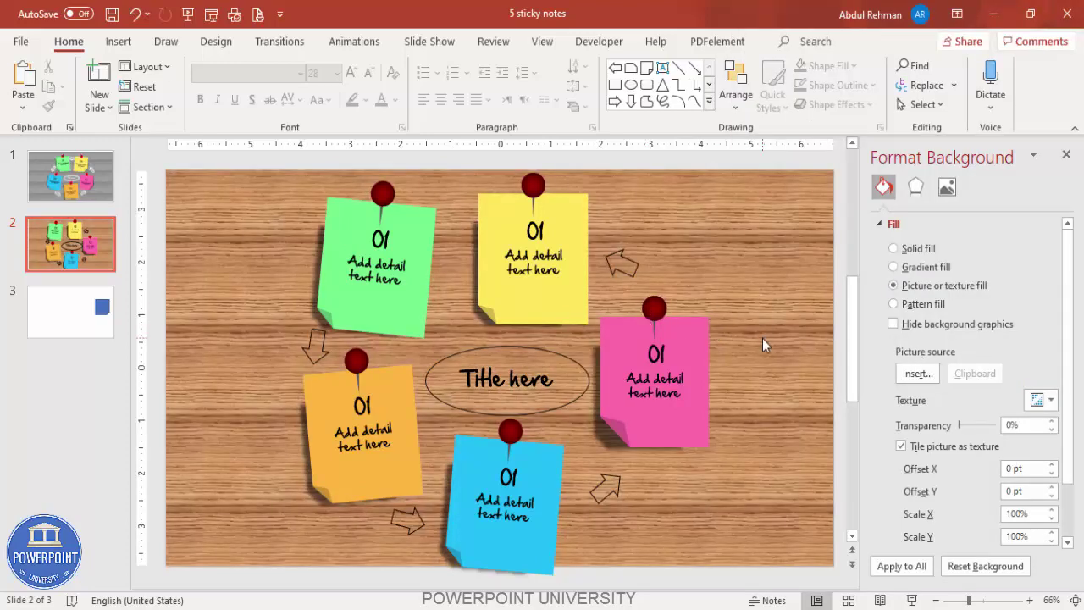